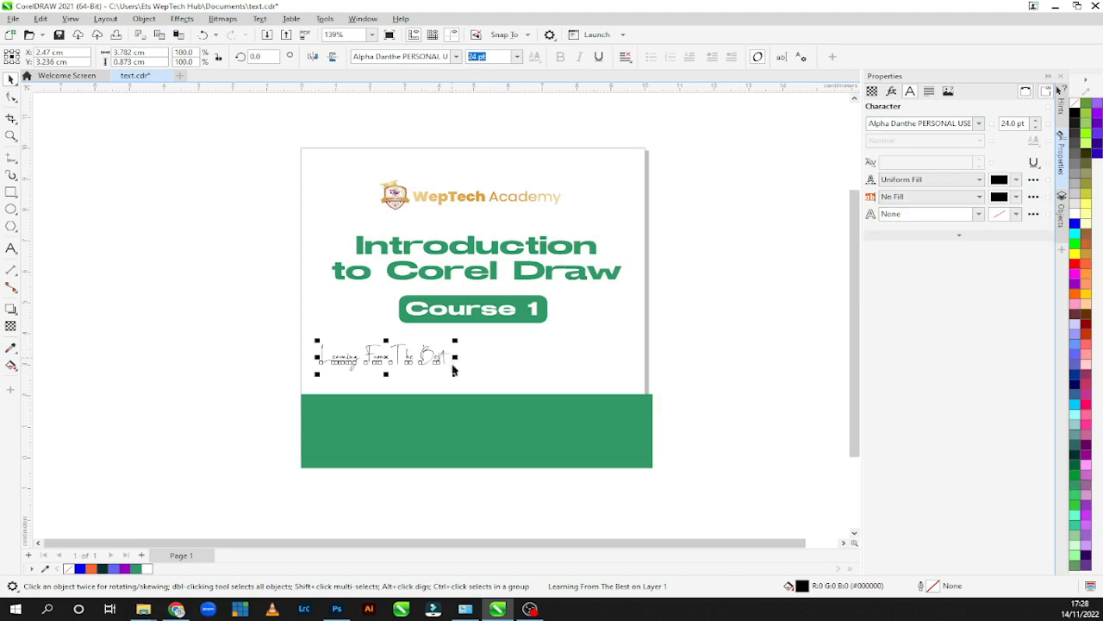
# Enlarge the "Learning From The Best" text to about 38 pt and centre it beneath the Course 1 badge.
pyautogui.moveTo(455, 374); pyautogui.dragTo(529, 389)
pyautogui.hotkey('ctrl', 'q')
pyautogui.click(503, 363)
pyautogui.moveTo(406, 363); pyautogui.dragTo(448, 353)
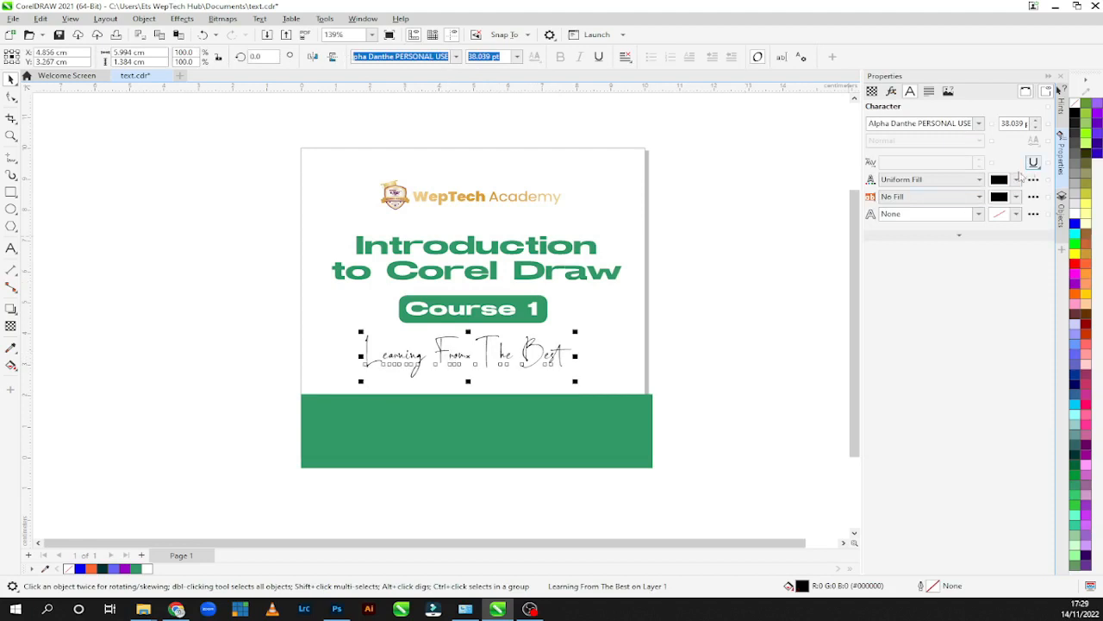
# Recolour the "Learning From The Best" text with the green #339966 sampled from the large band below it.
pyautogui.click(999, 181)
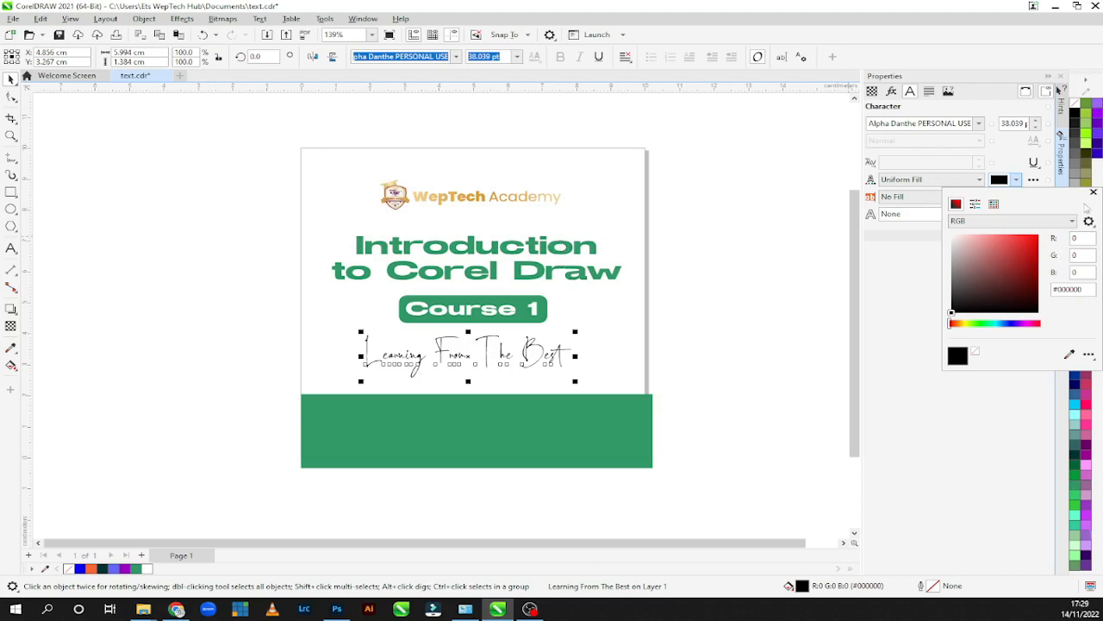
pyautogui.click(1093, 193)
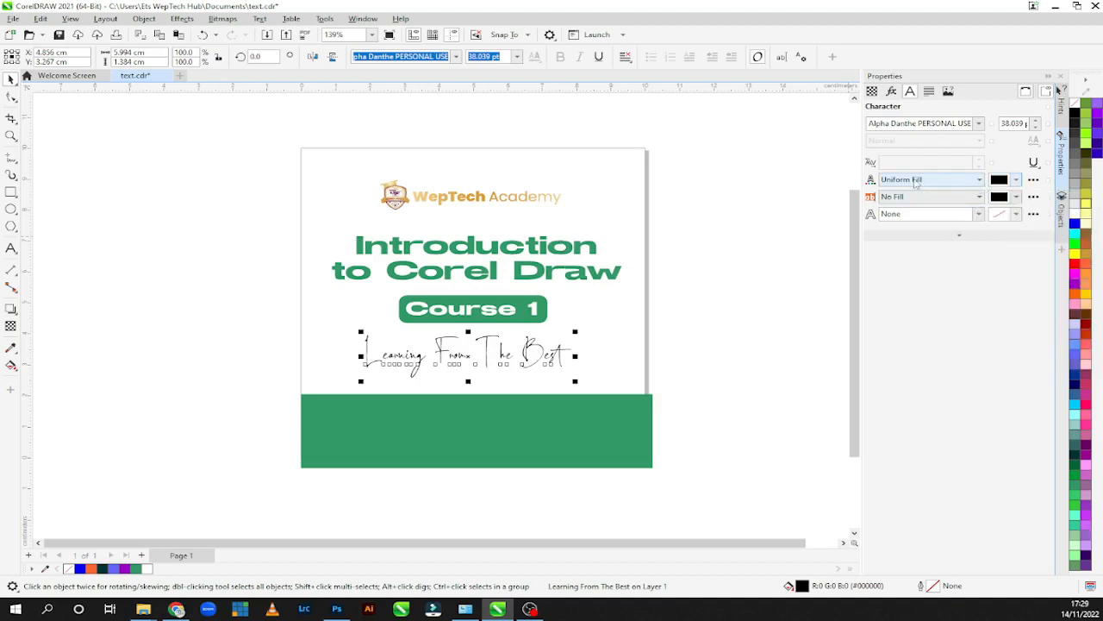
pyautogui.click(997, 183)
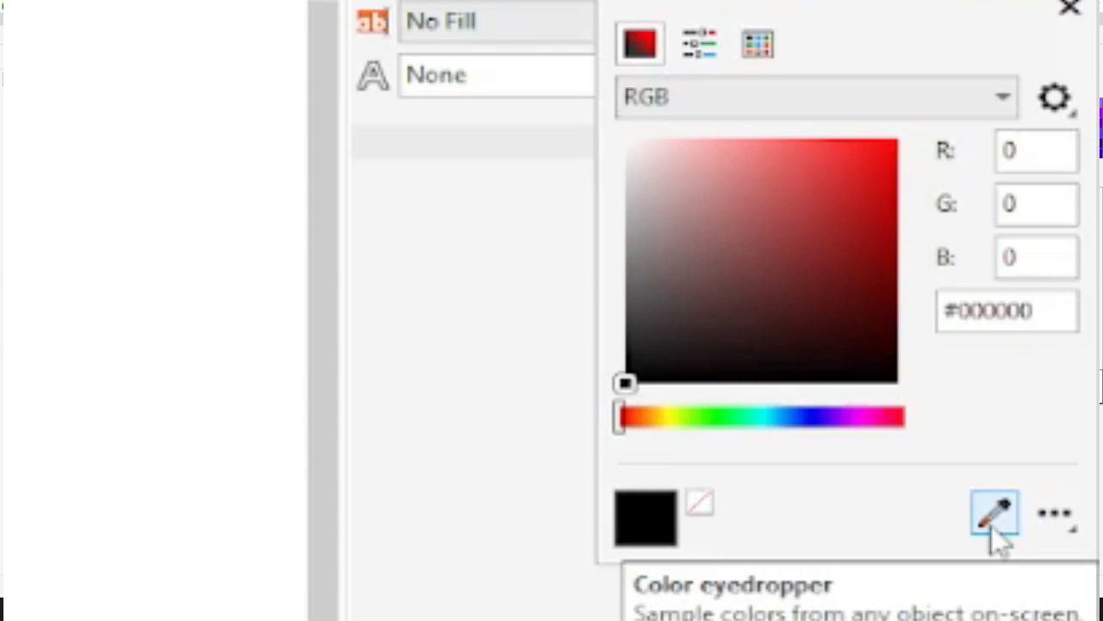
pyautogui.click(992, 524)
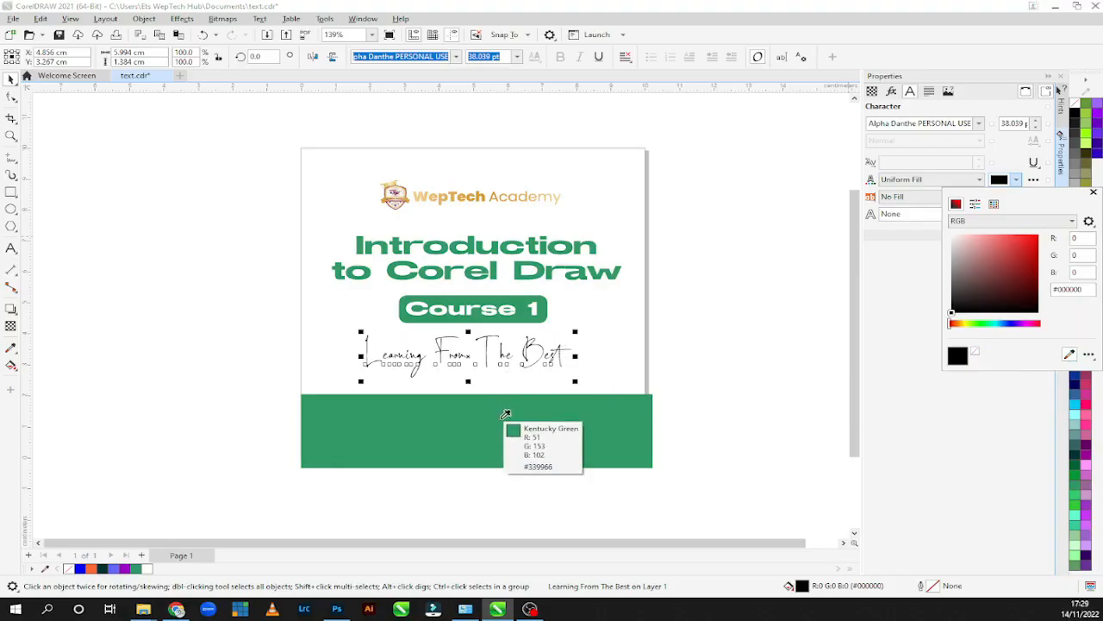
pyautogui.click(505, 415)
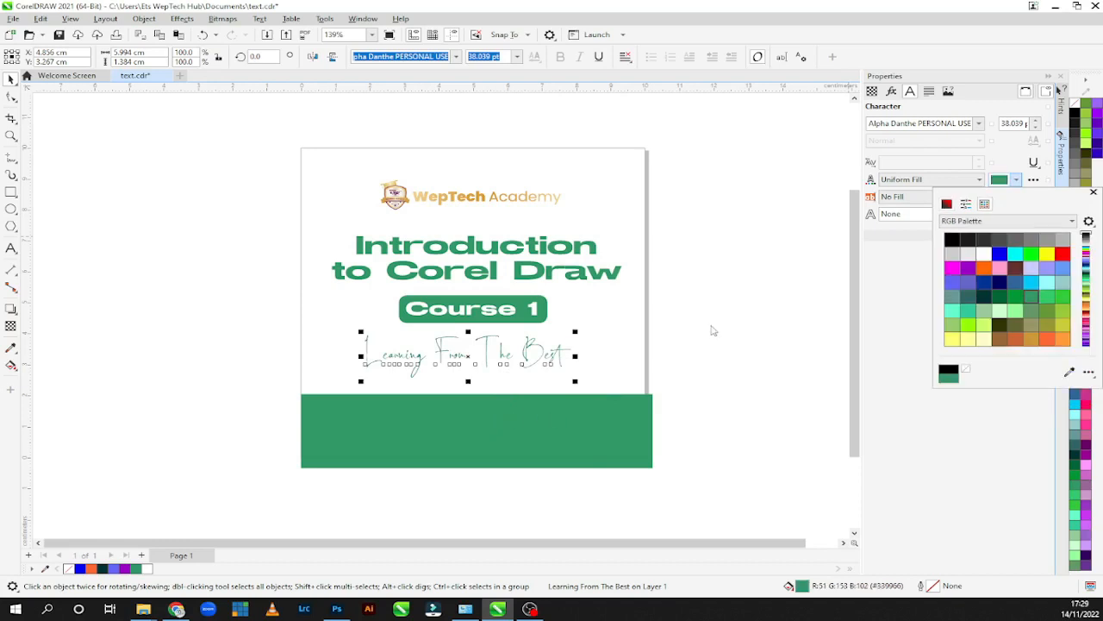
pyautogui.click(1094, 193)
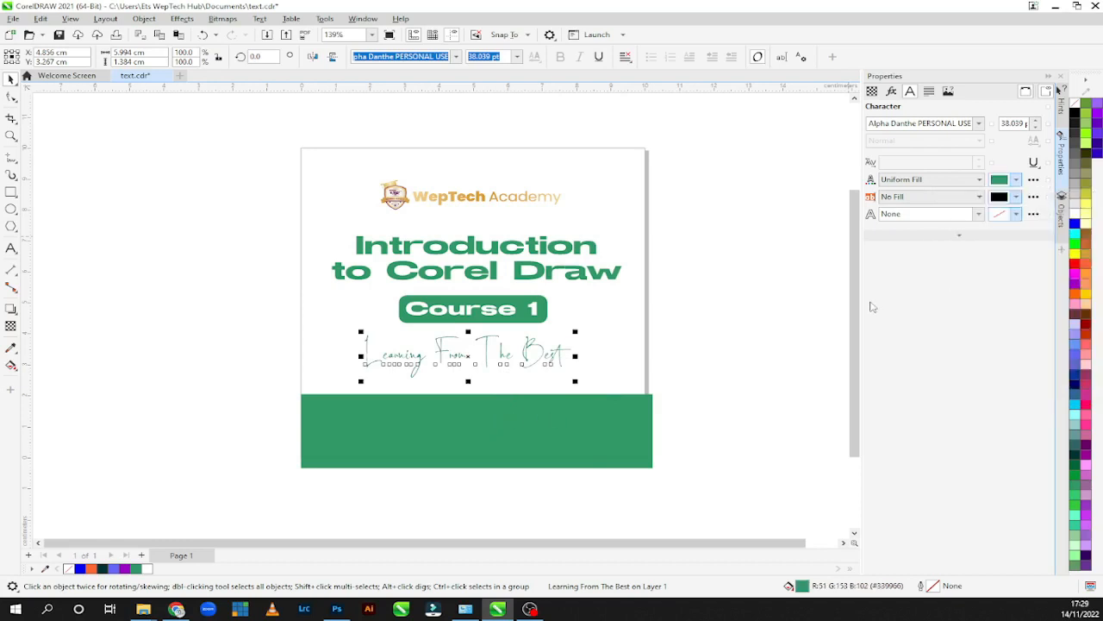
# Draw a rectangle about 6.4 cm wide and 0.76 cm high in the upper part of the green band.
pyautogui.press('F10')
pyautogui.click(8, 198)
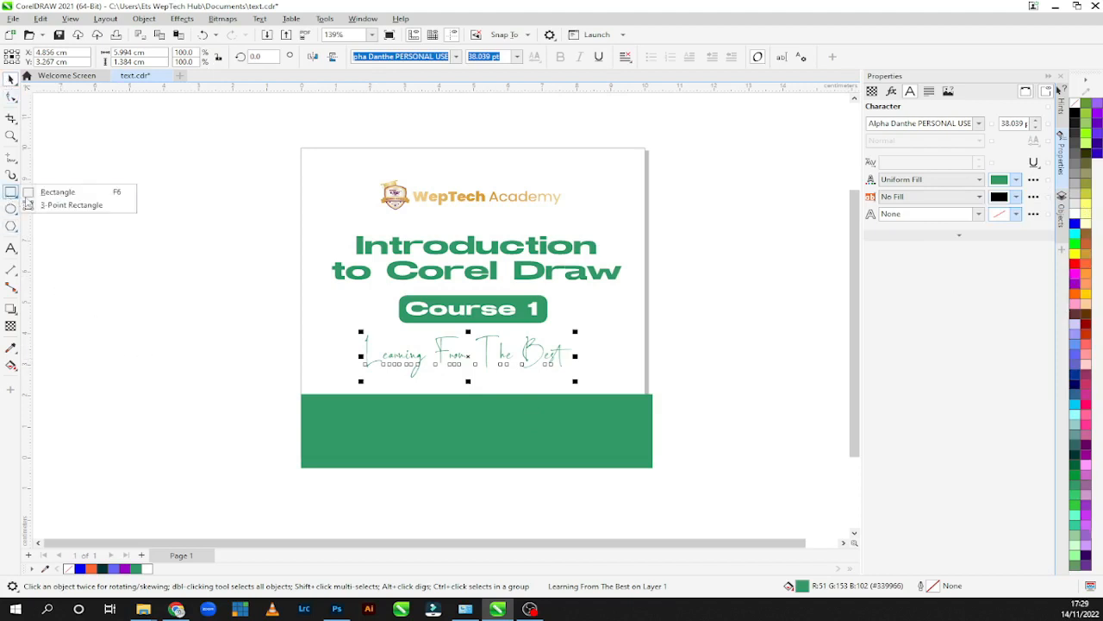
pyautogui.click(43, 191)
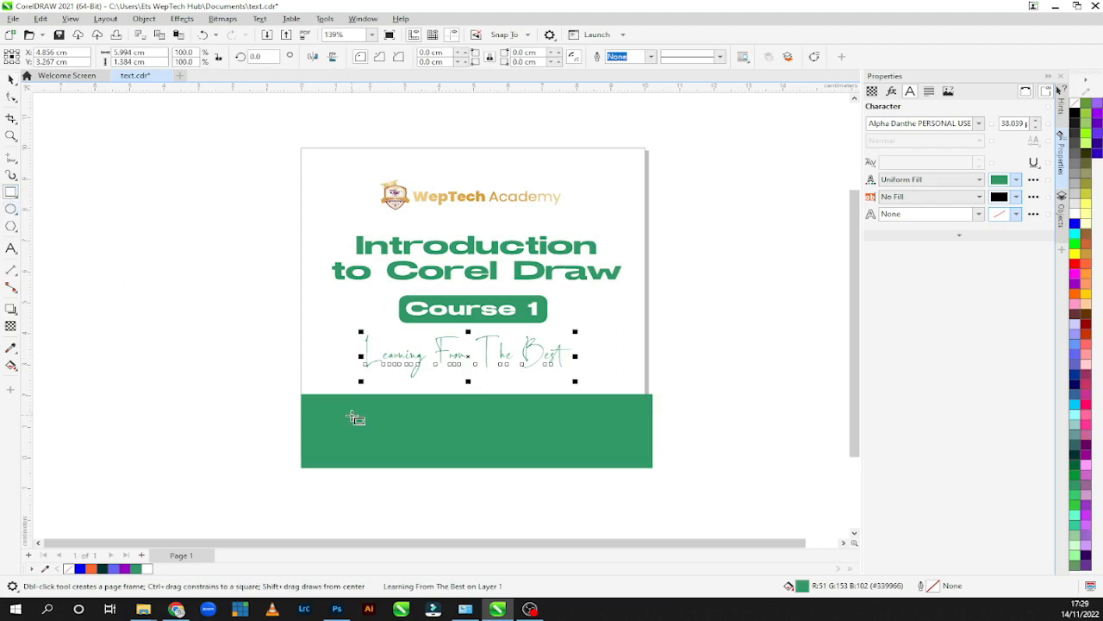
pyautogui.moveTo(362, 404); pyautogui.dragTo(582, 428)
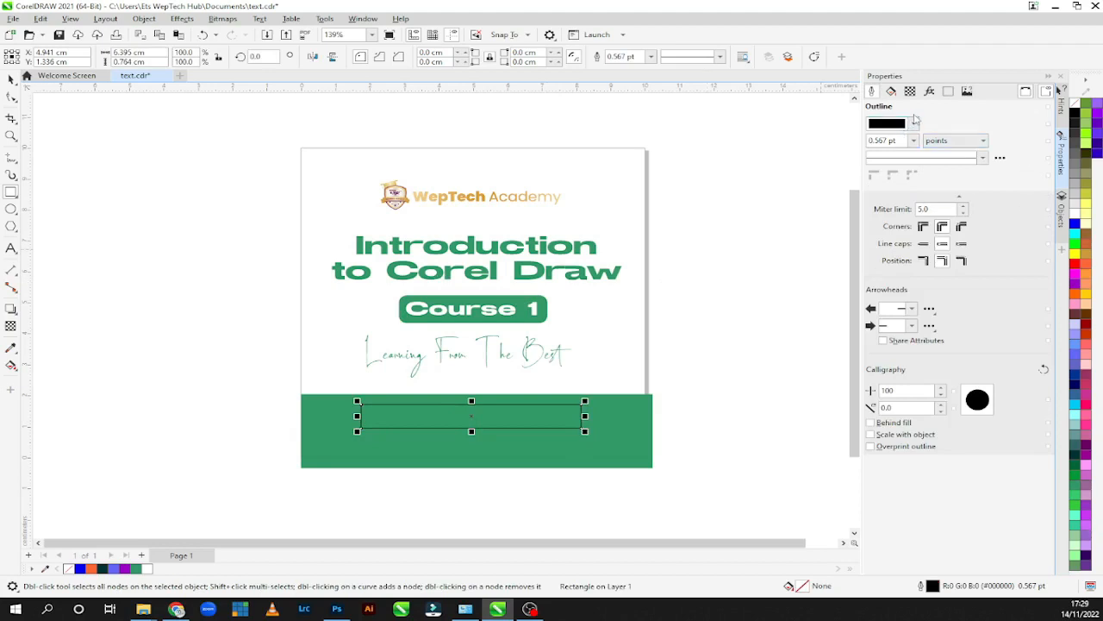
# Remove the new rectangle's outline and give it a uniform white fill, #FFFFFF.
pyautogui.click(888, 126)
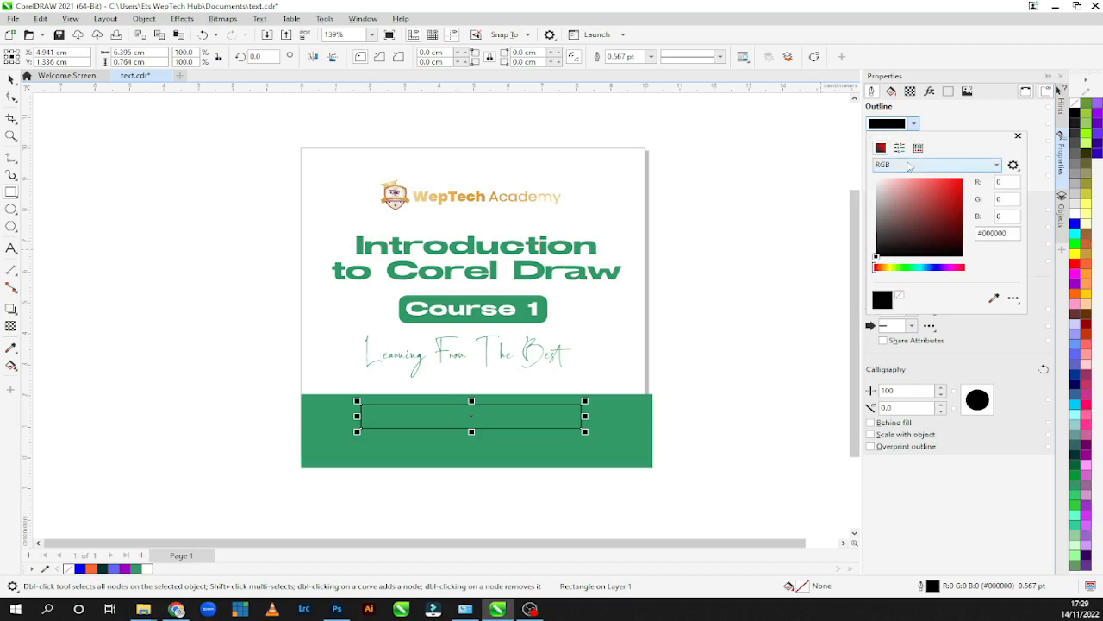
pyautogui.click(876, 179)
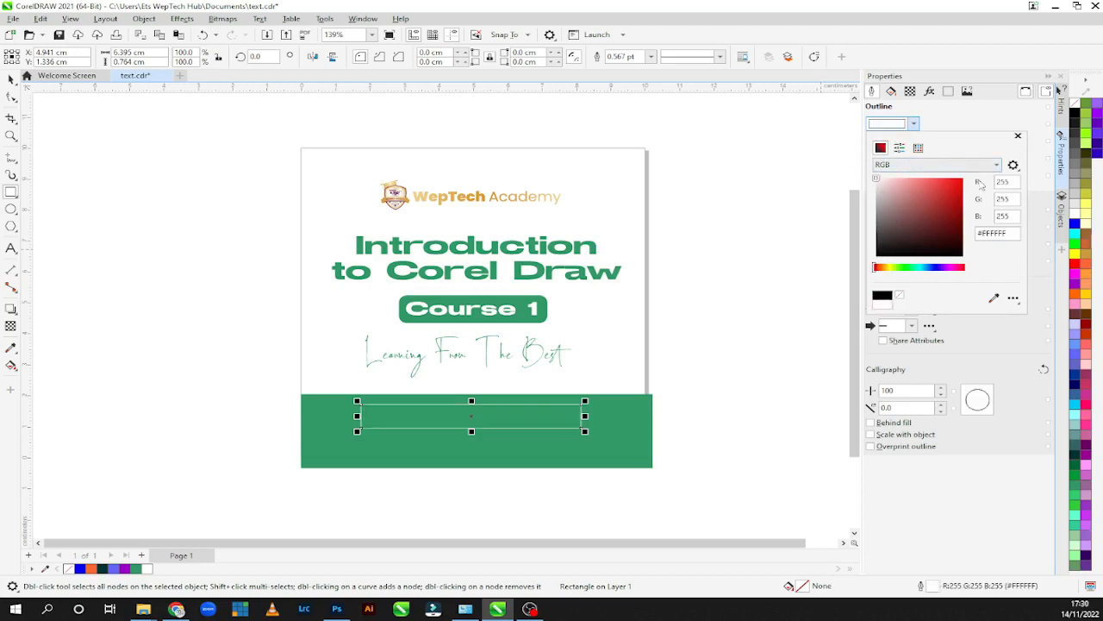
pyautogui.click(899, 295)
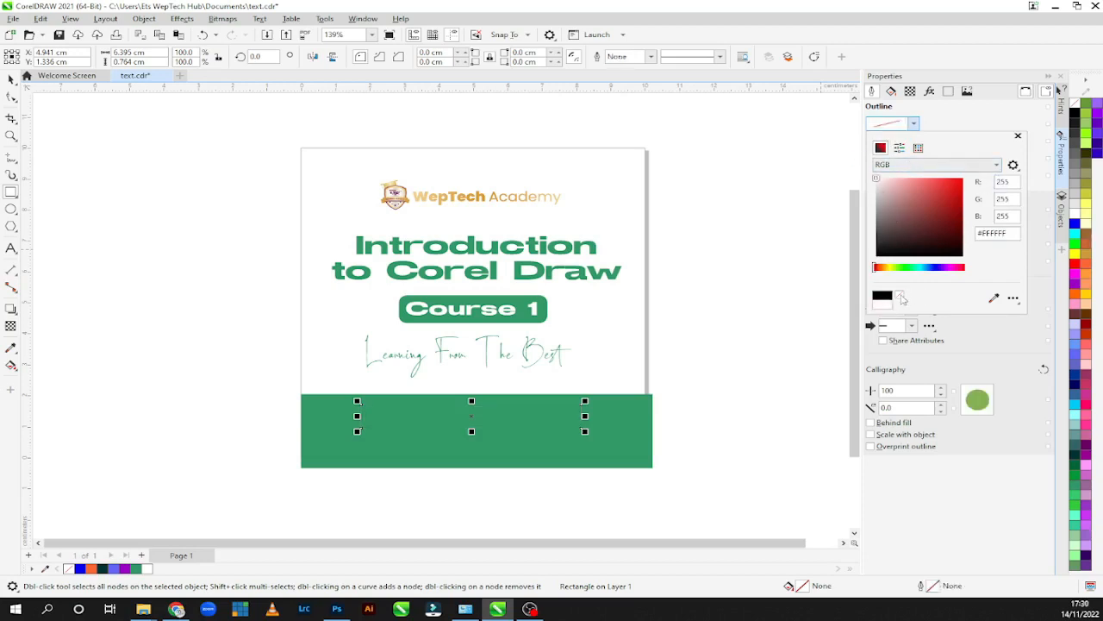
pyautogui.click(896, 93)
pyautogui.click(892, 92)
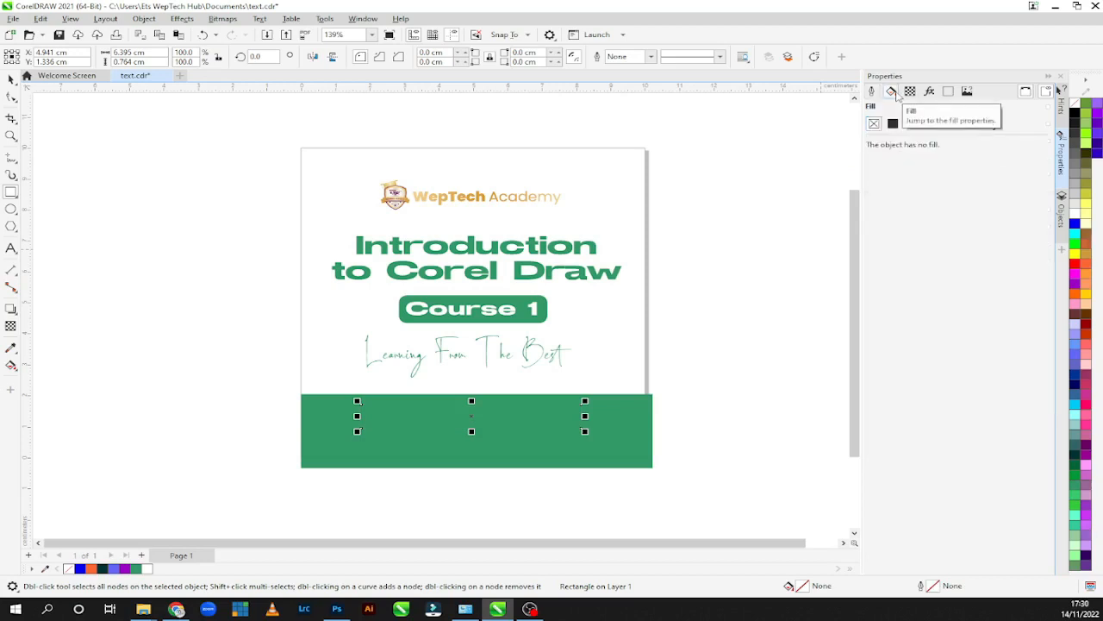
pyautogui.click(893, 124)
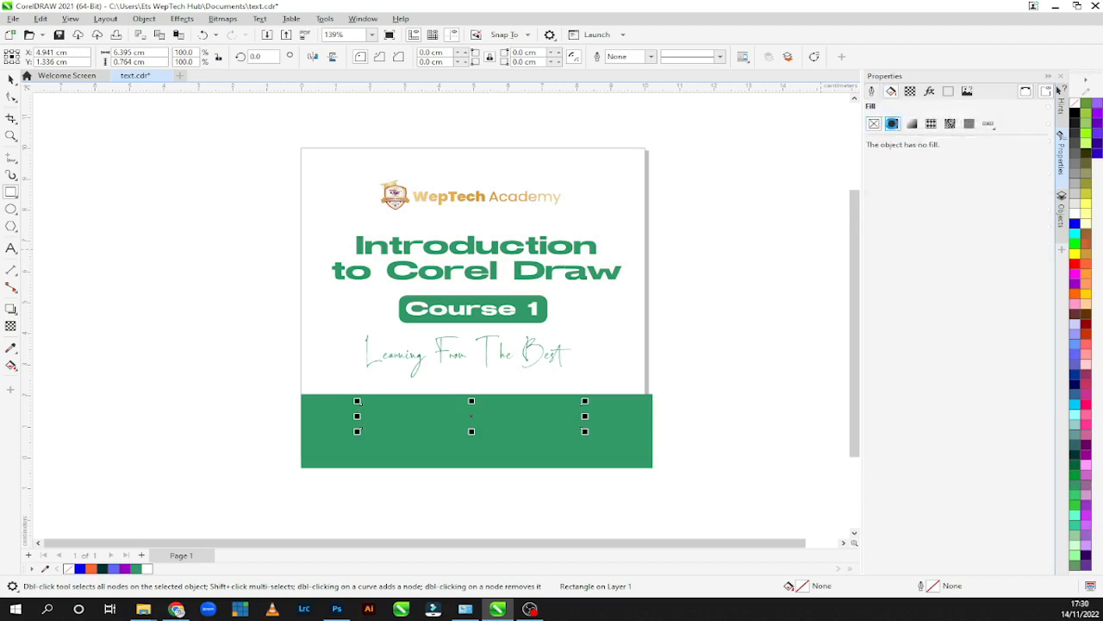
pyautogui.click(893, 125)
pyautogui.click(870, 178)
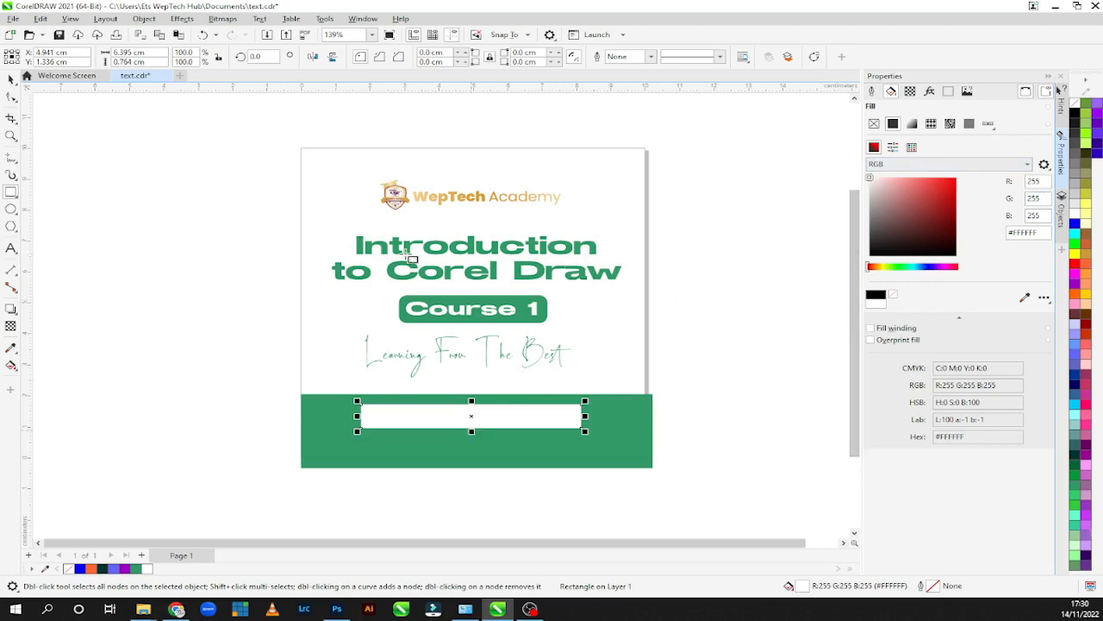
# Round the white rectangle's corners fully with the Shape tool, to a radius of about 0.38 cm.
pyautogui.click(11, 96)
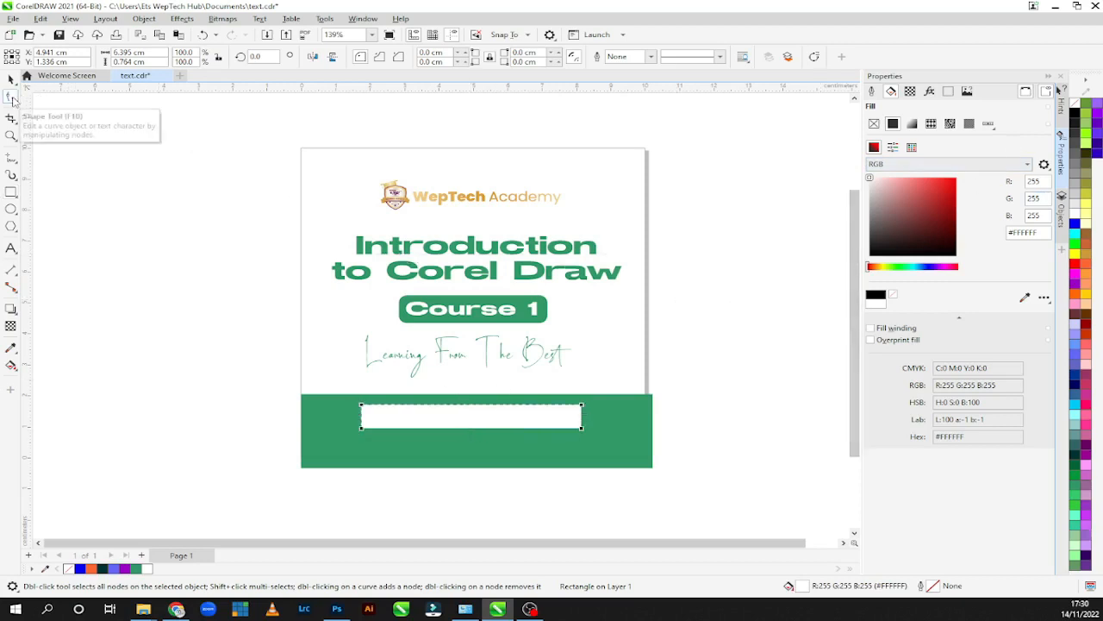
pyautogui.moveTo(362, 404); pyautogui.dragTo(372, 414)
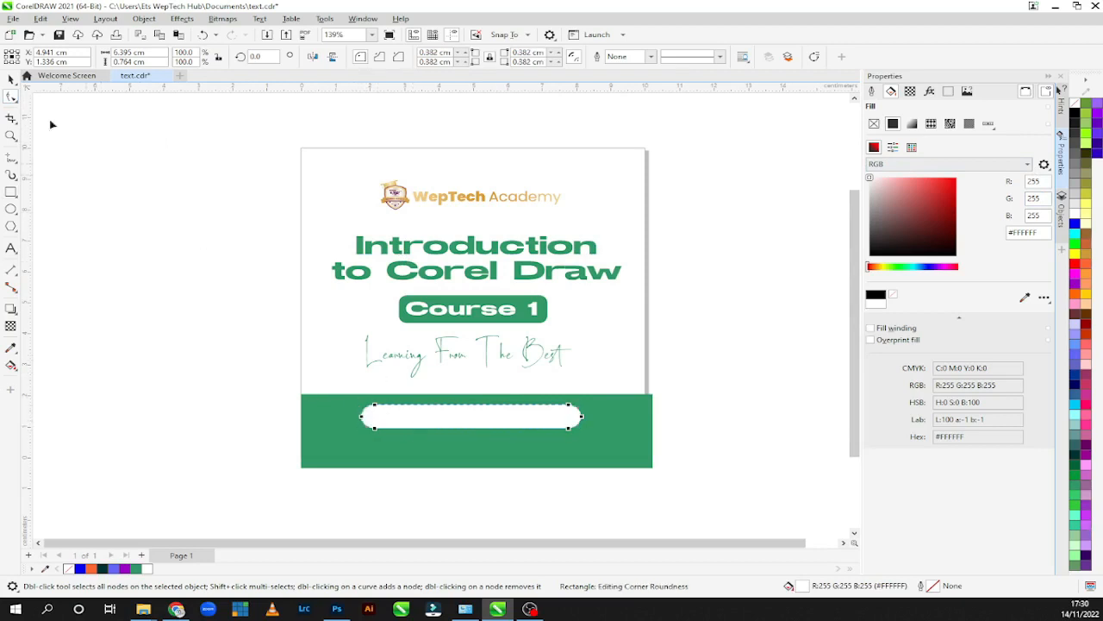
pyautogui.doubleClick(12, 80)
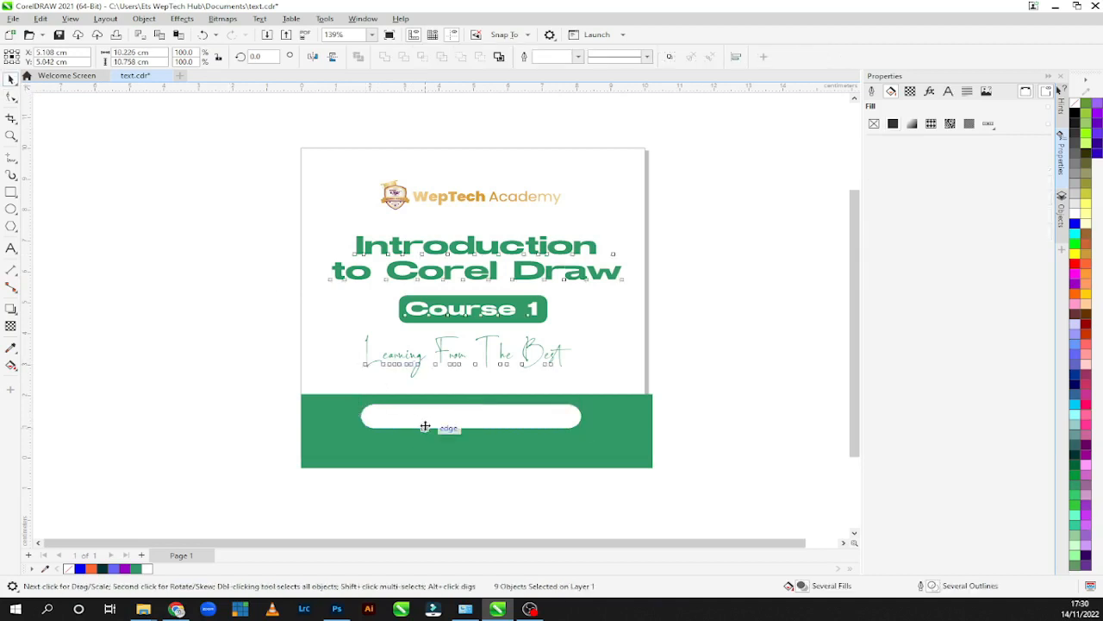
pyautogui.moveTo(426, 420); pyautogui.dragTo(419, 420)
pyautogui.press('Delete')
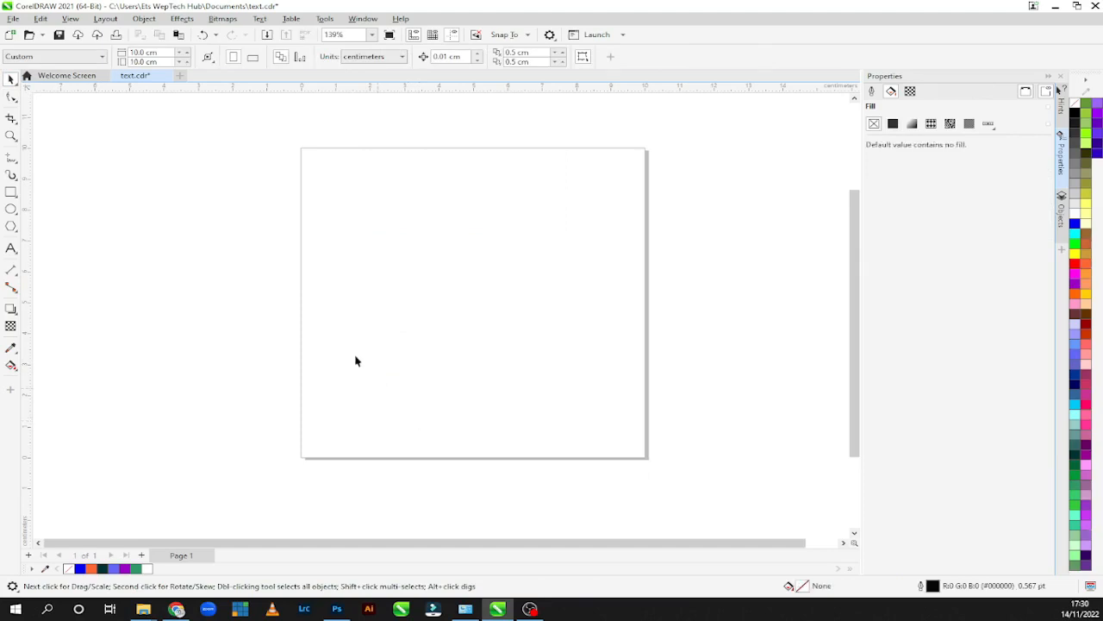
pyautogui.click(40, 18)
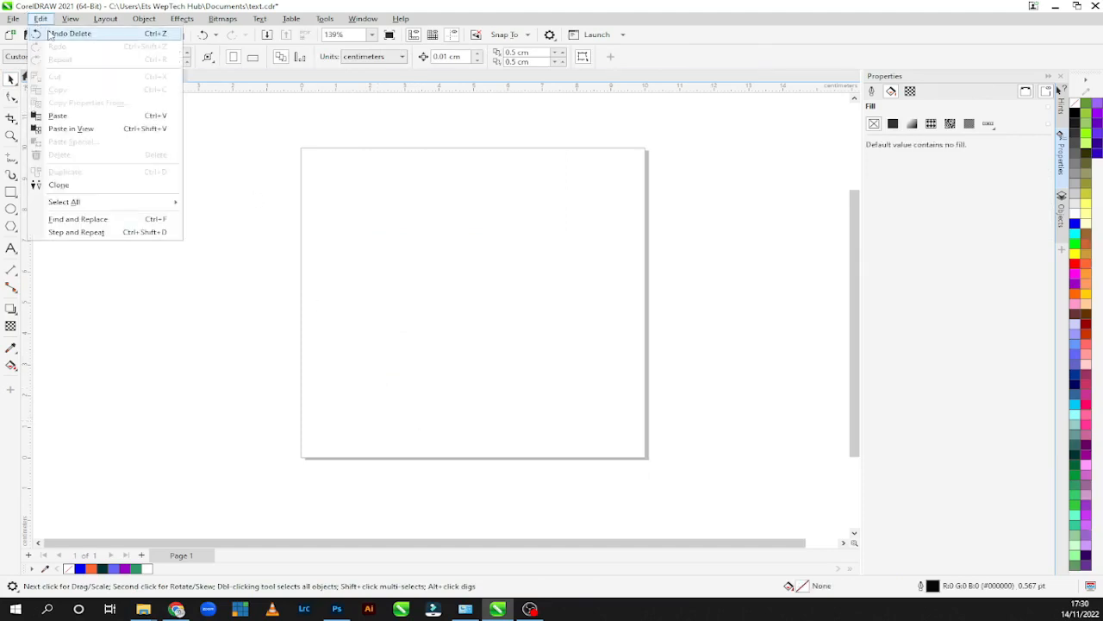
pyautogui.click(49, 34)
pyautogui.click(636, 422)
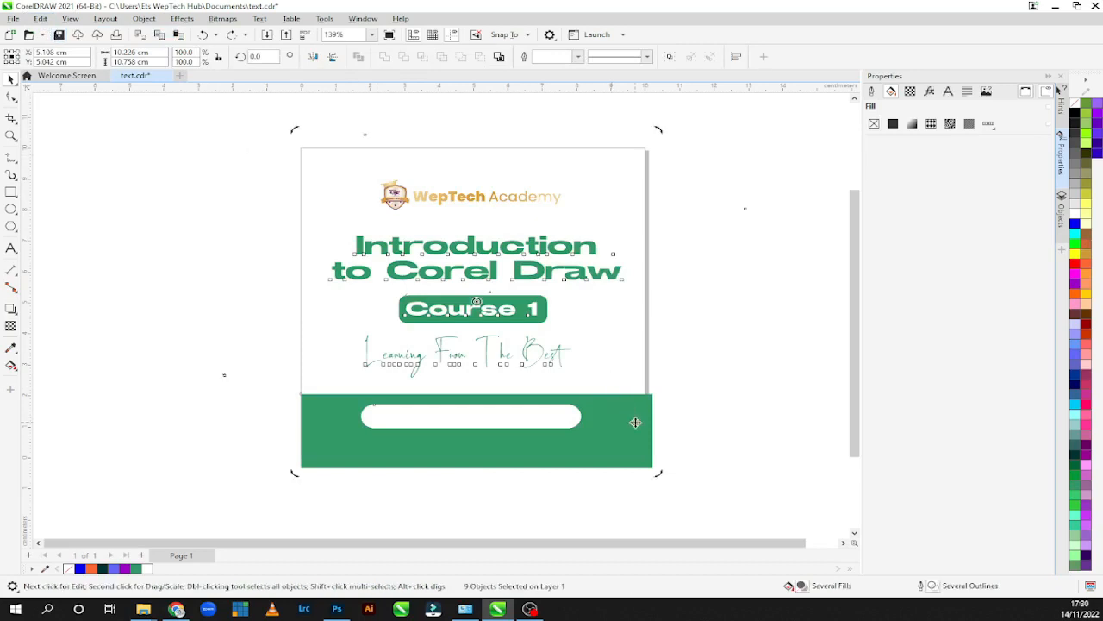
pyautogui.click(565, 426)
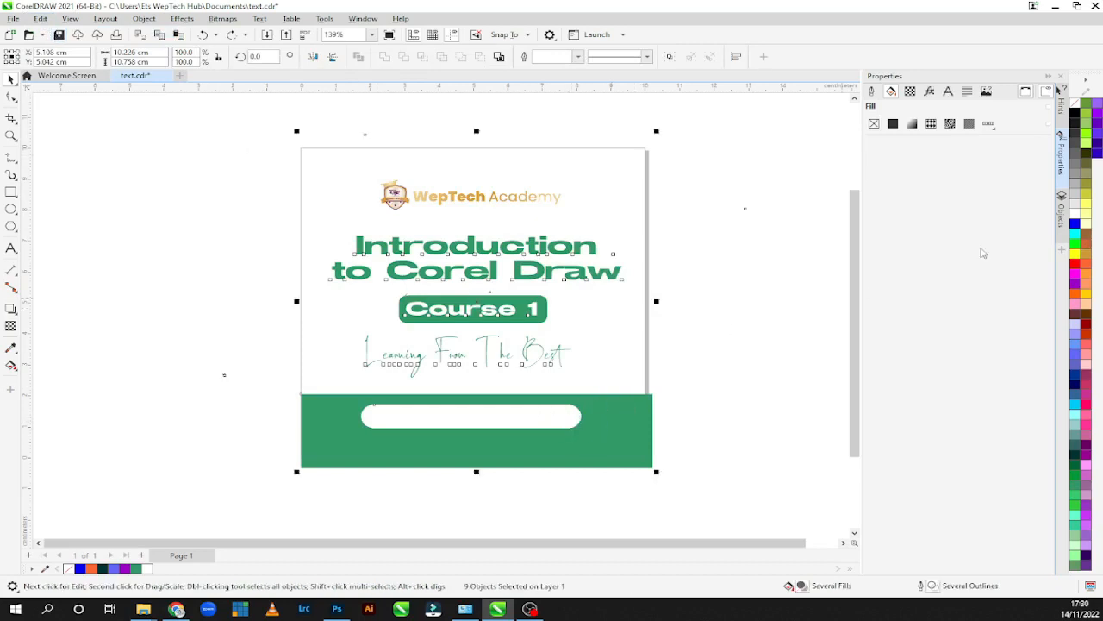
pyautogui.click(1062, 237)
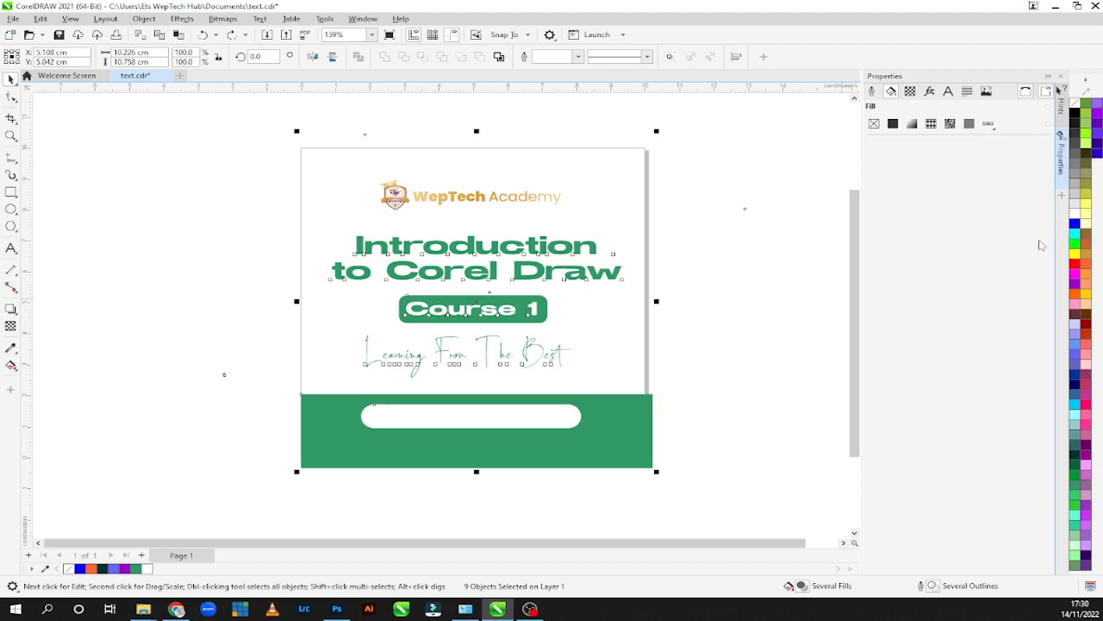
pyautogui.click(11, 96)
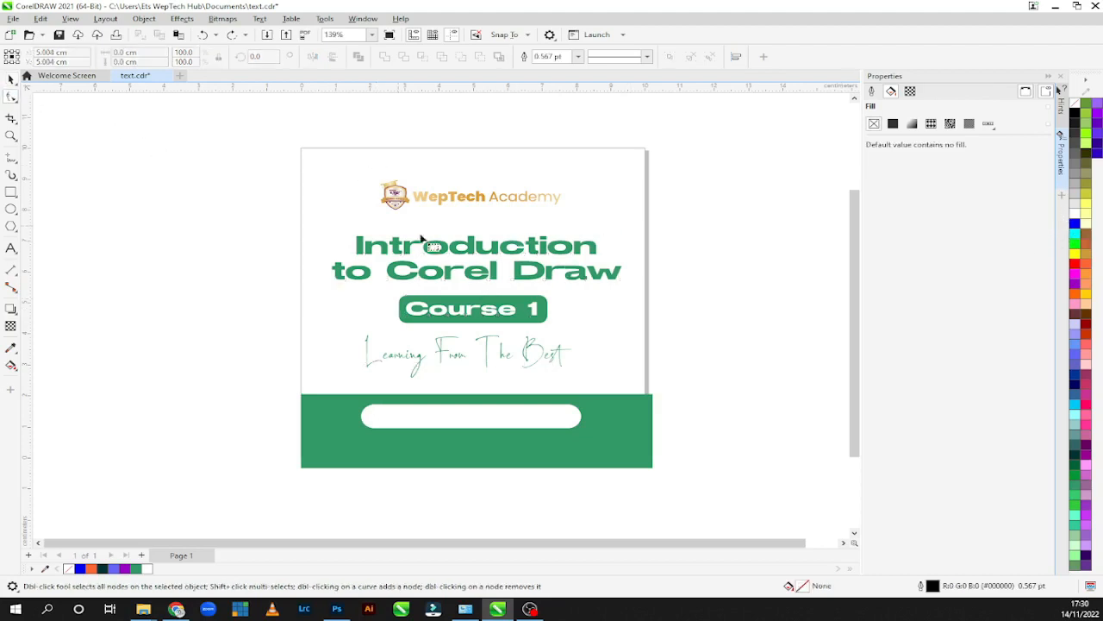
pyautogui.click(538, 422)
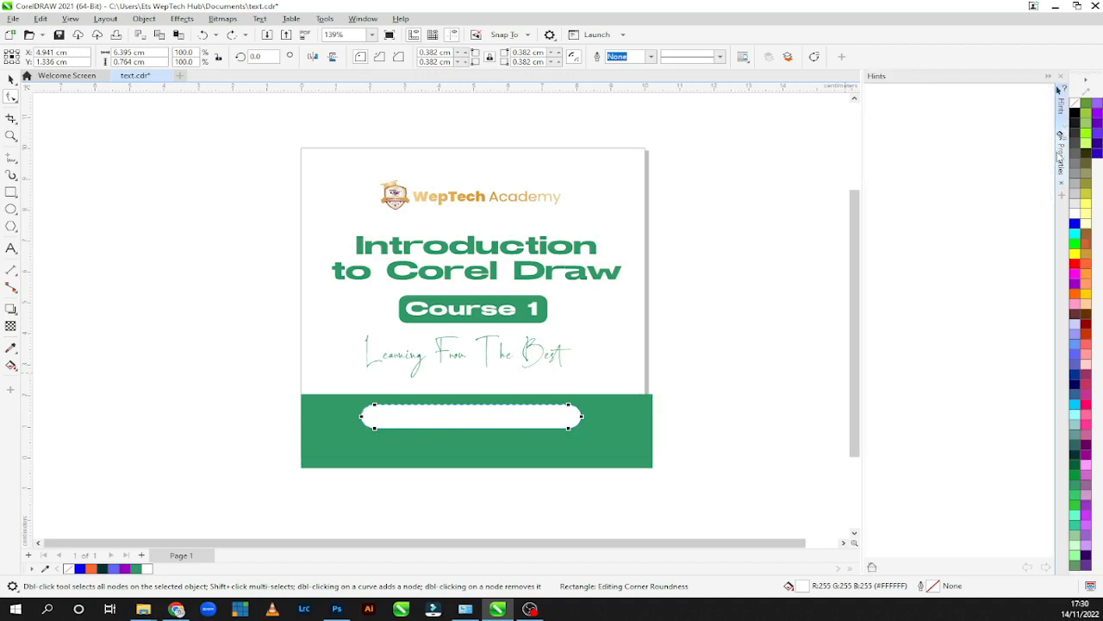
pyautogui.click(607, 424)
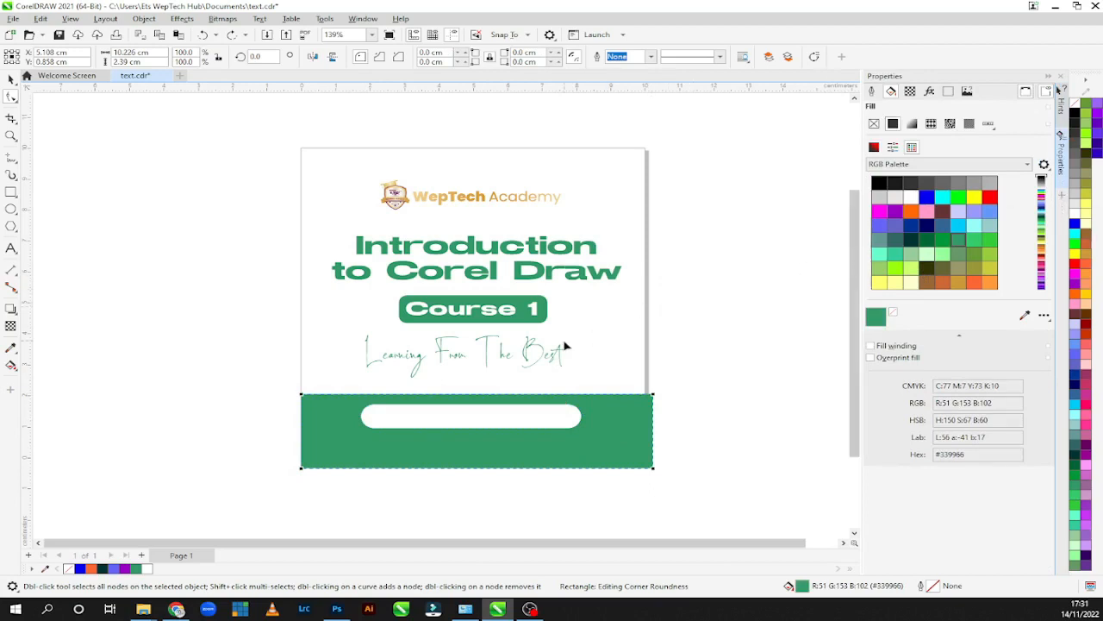
pyautogui.click(450, 417)
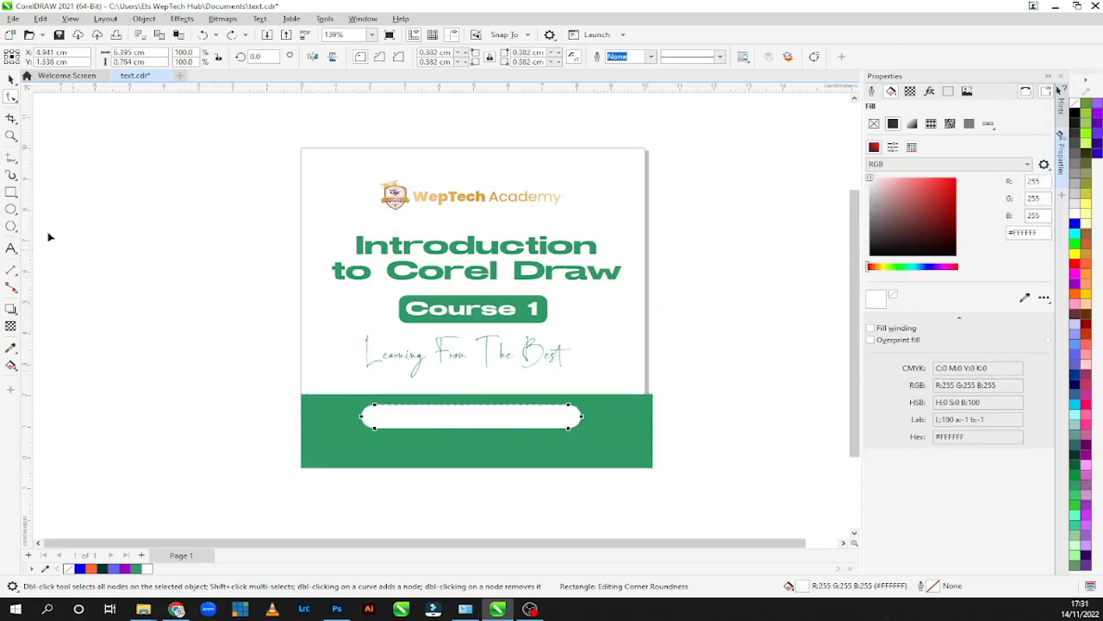
# Add the text "Weptechacademy.com" and scale it to about 13.9 pt, centred inside the white rounded bar.
pyautogui.click(12, 249)
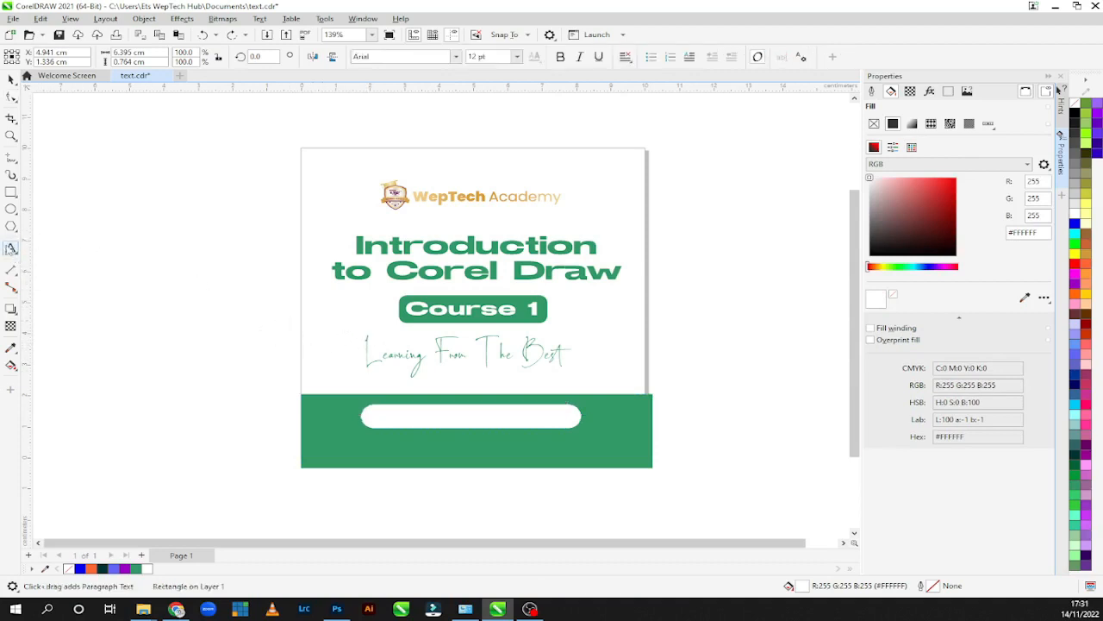
pyautogui.click(360, 448)
pyautogui.write('Weptech')
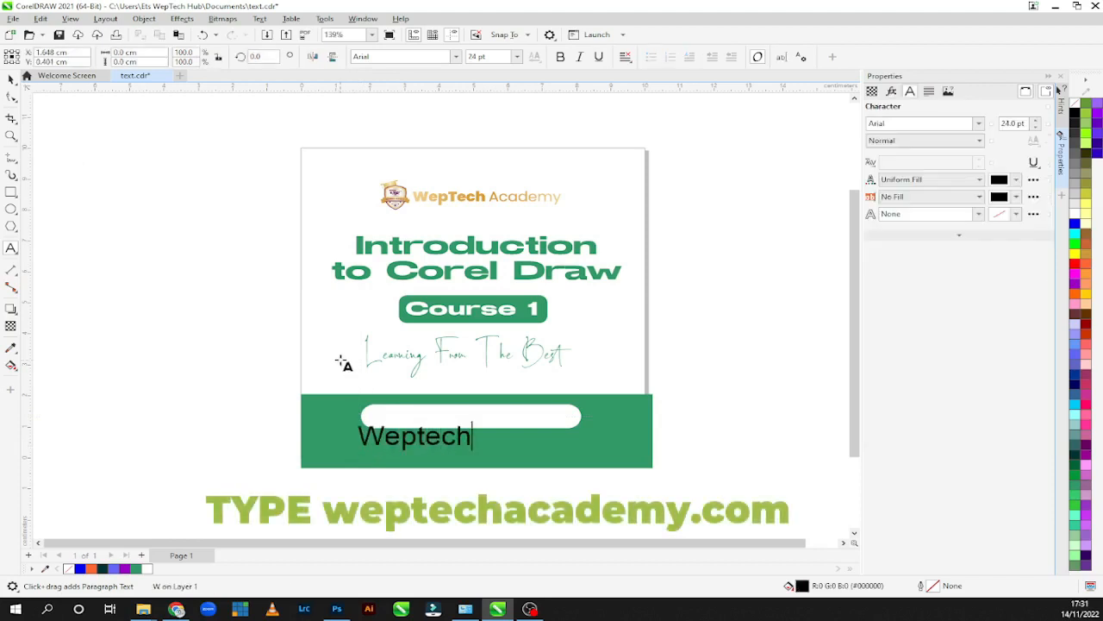
pyautogui.write('academ')
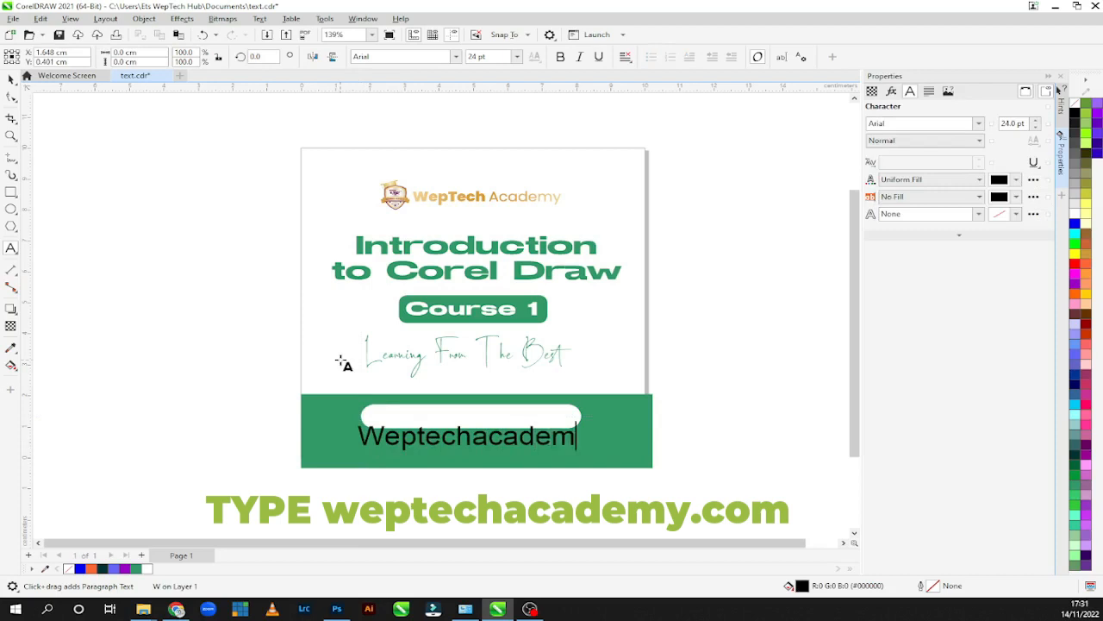
pyautogui.write('y.com')
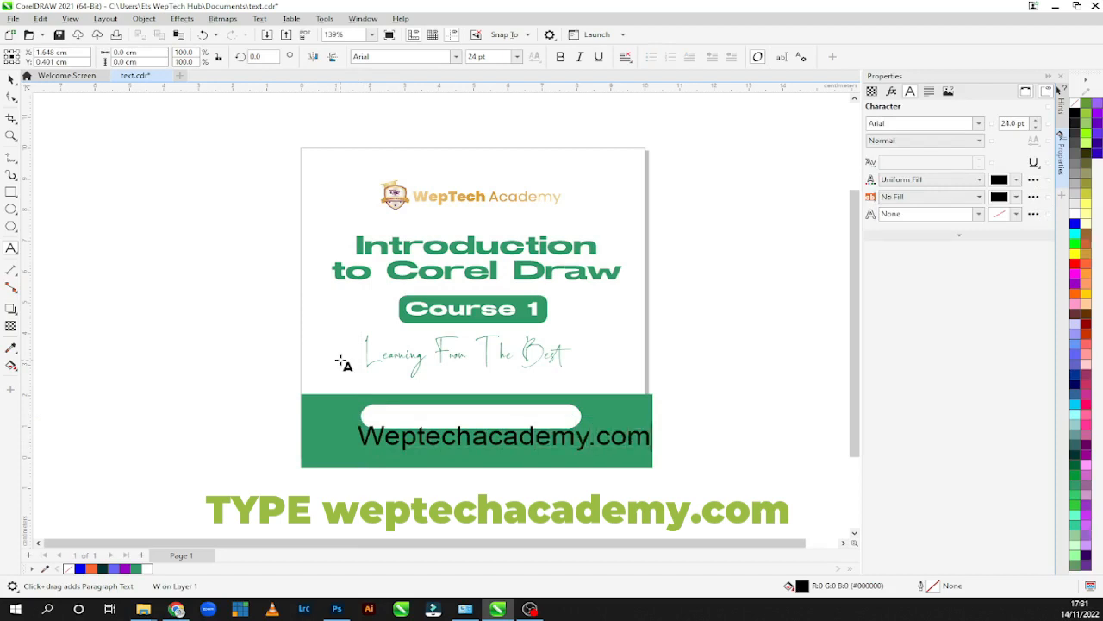
pyautogui.click(12, 79)
pyautogui.moveTo(653, 454); pyautogui.dragTo(512, 426)
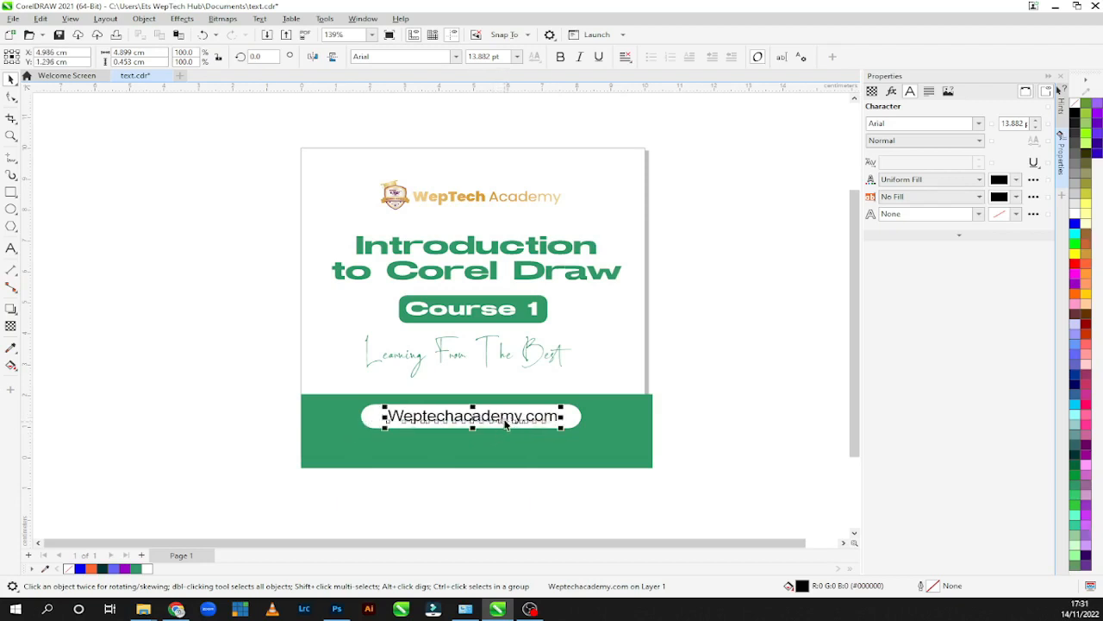
# Recolour the web address text with the green #339966 sampled from the band behind it.
pyautogui.click(1017, 179)
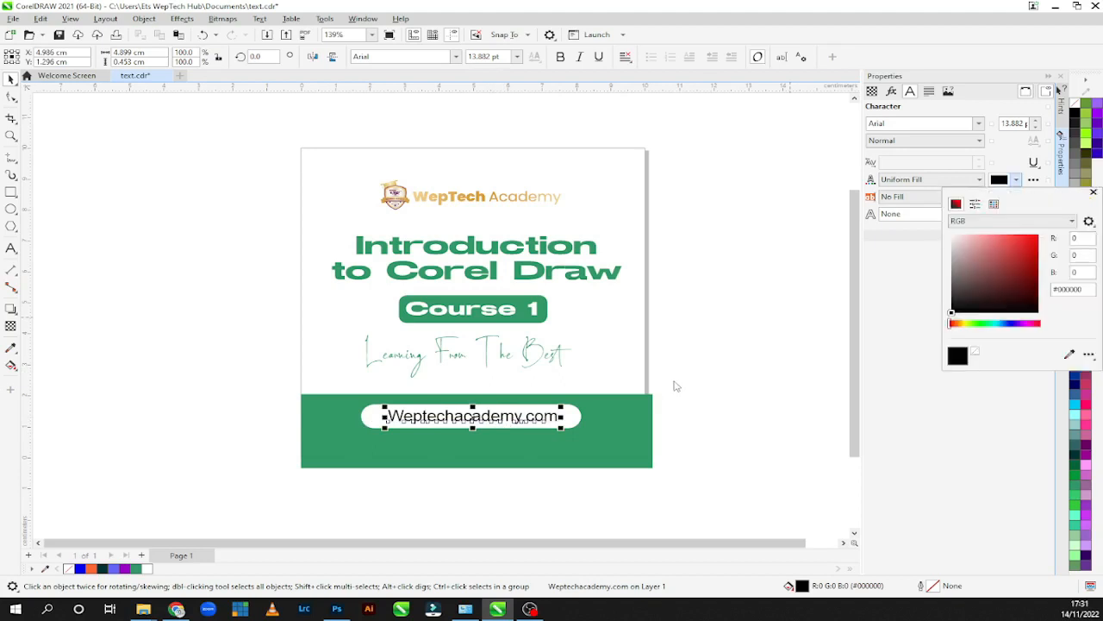
pyautogui.click(1069, 354)
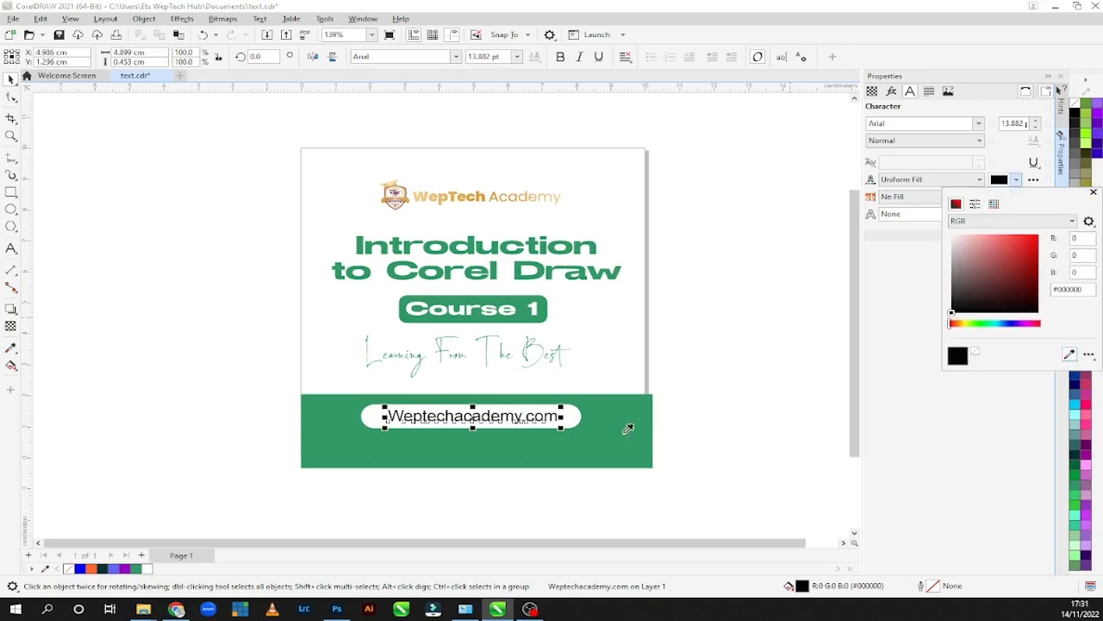
pyautogui.click(628, 433)
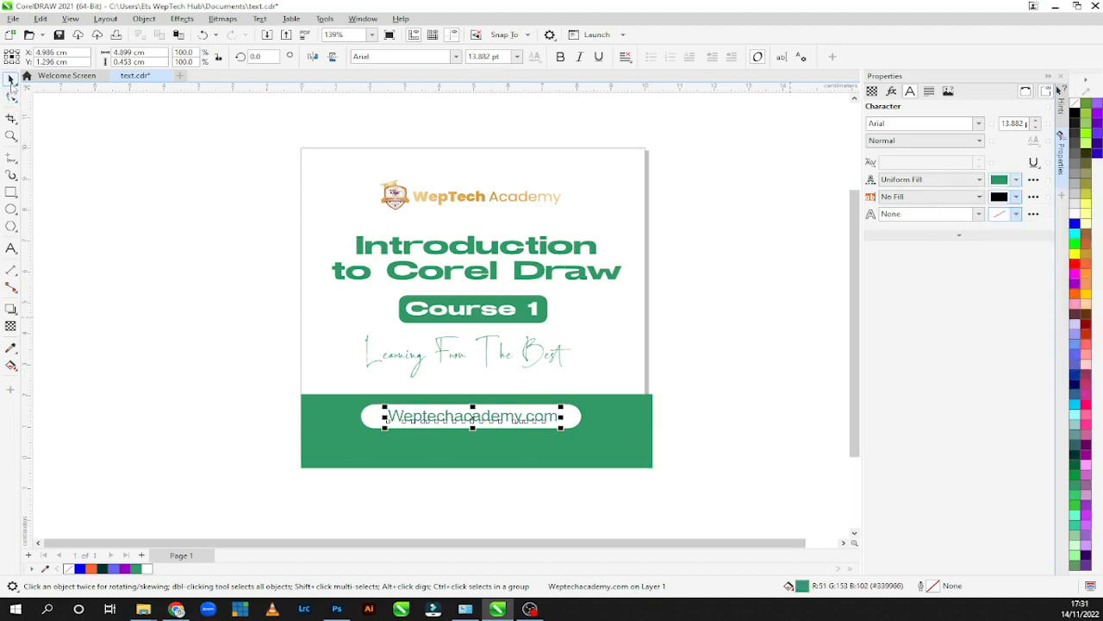
pyautogui.click(626, 444)
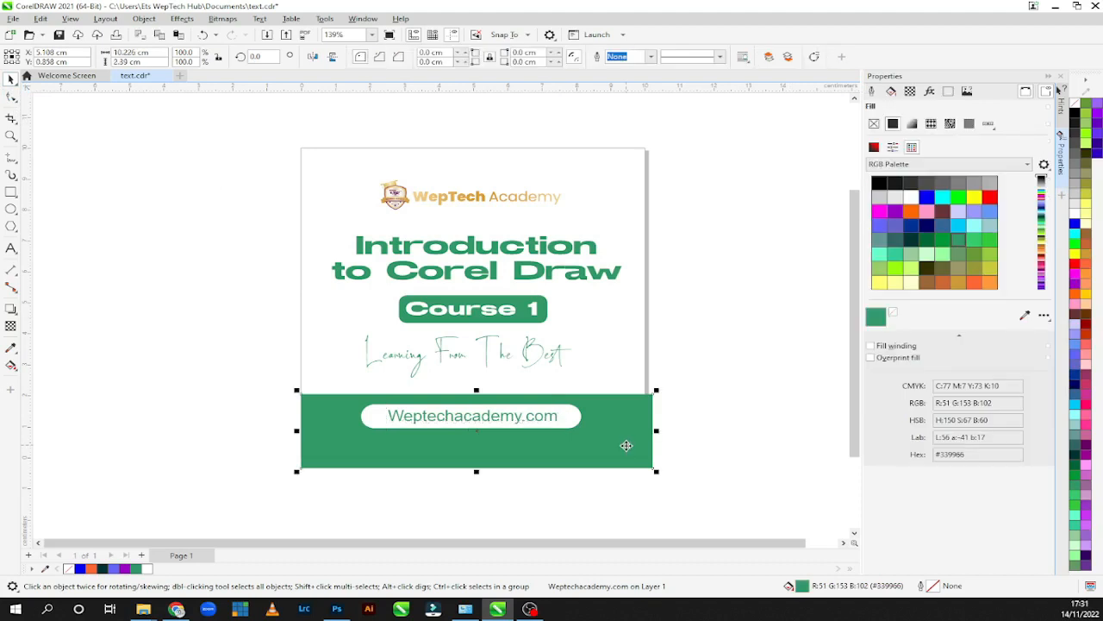
pyautogui.click(535, 416)
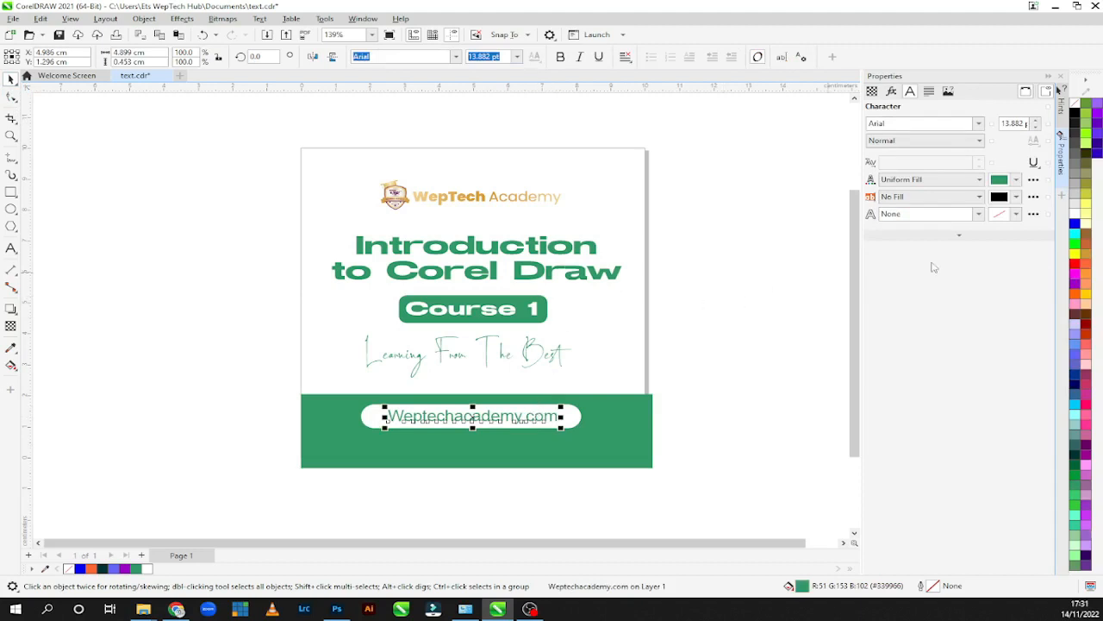
pyautogui.click(980, 123)
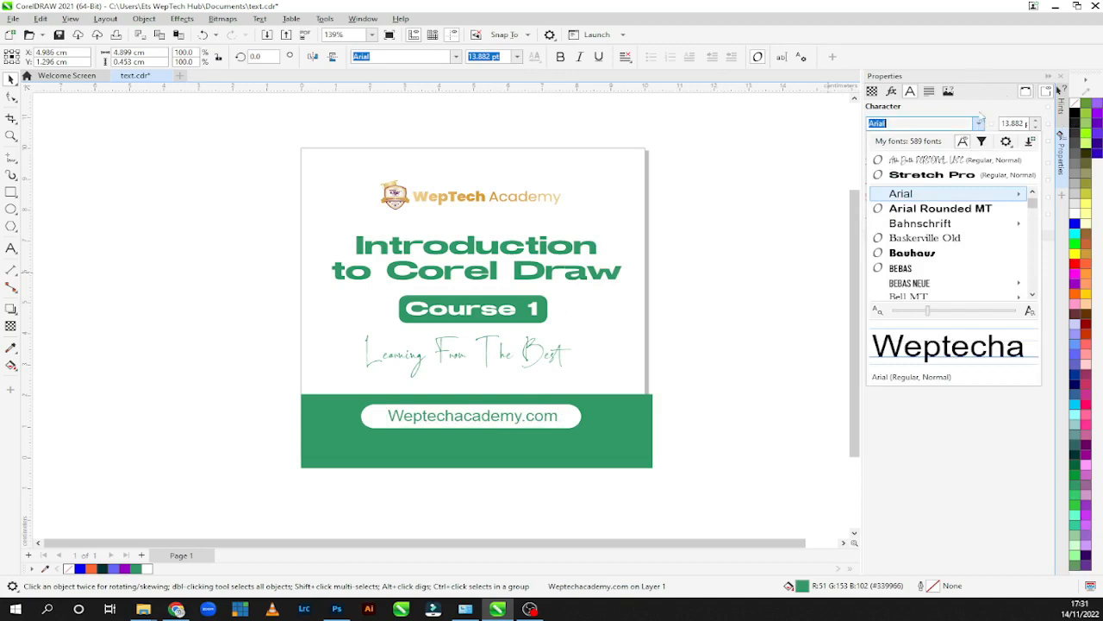
pyautogui.scroll(-5, 1033, 209)
pyautogui.moveTo(1033, 210); pyautogui.dragTo(1031, 275)
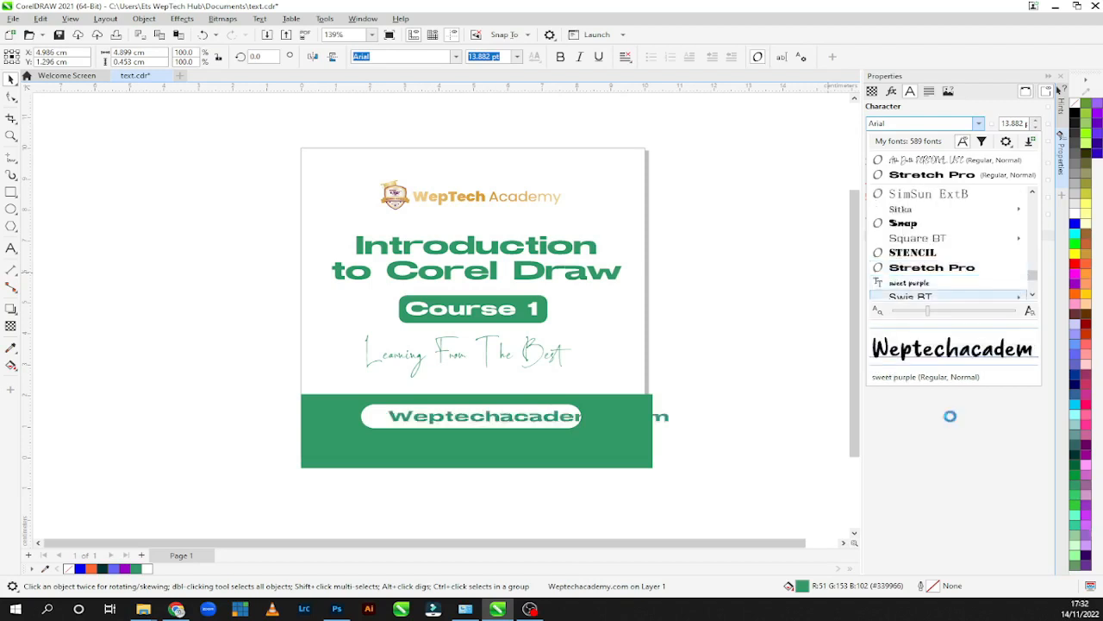
pyautogui.click(875, 415)
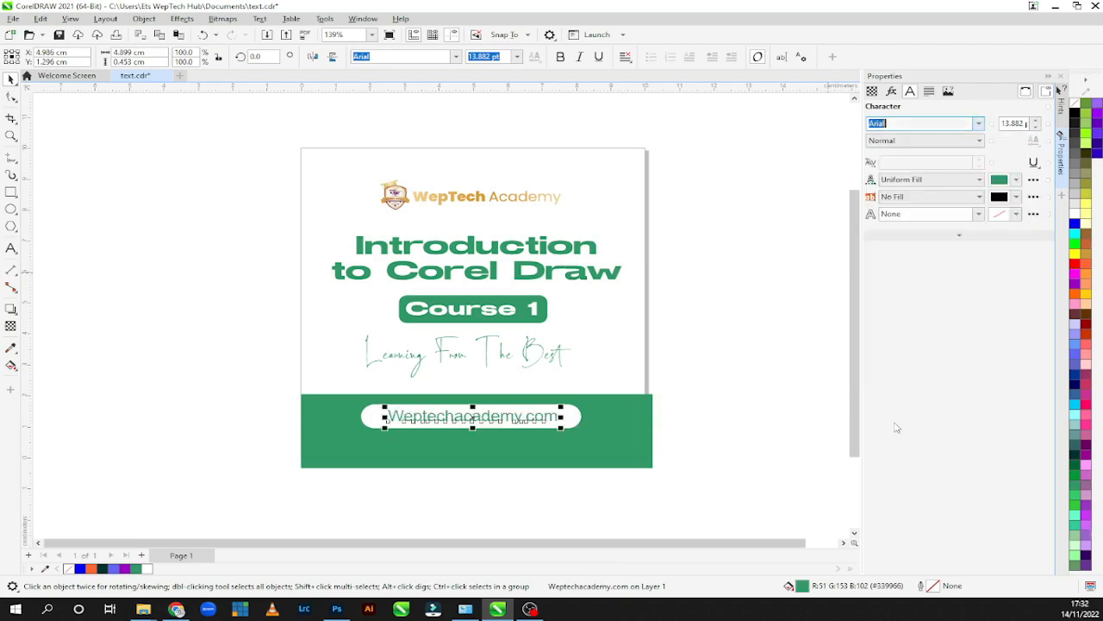
pyautogui.click(725, 436)
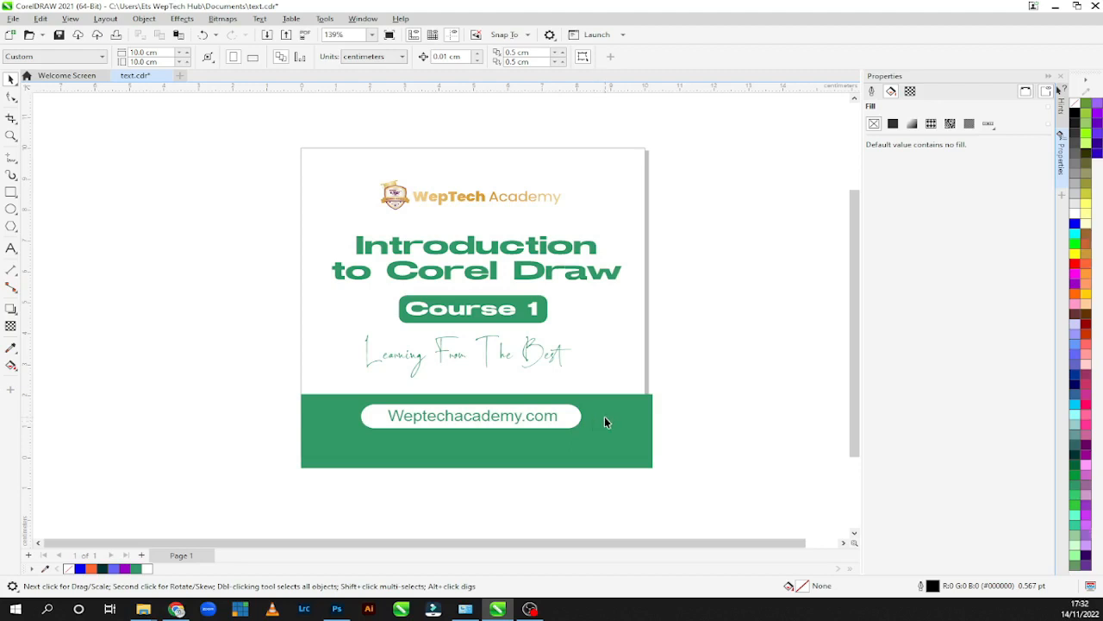
pyautogui.click(611, 445)
pyautogui.click(628, 385)
# Start saving the drawing as a new file and browse to the "Academy file" folder on New Volume (A:).
pyautogui.click(12, 18)
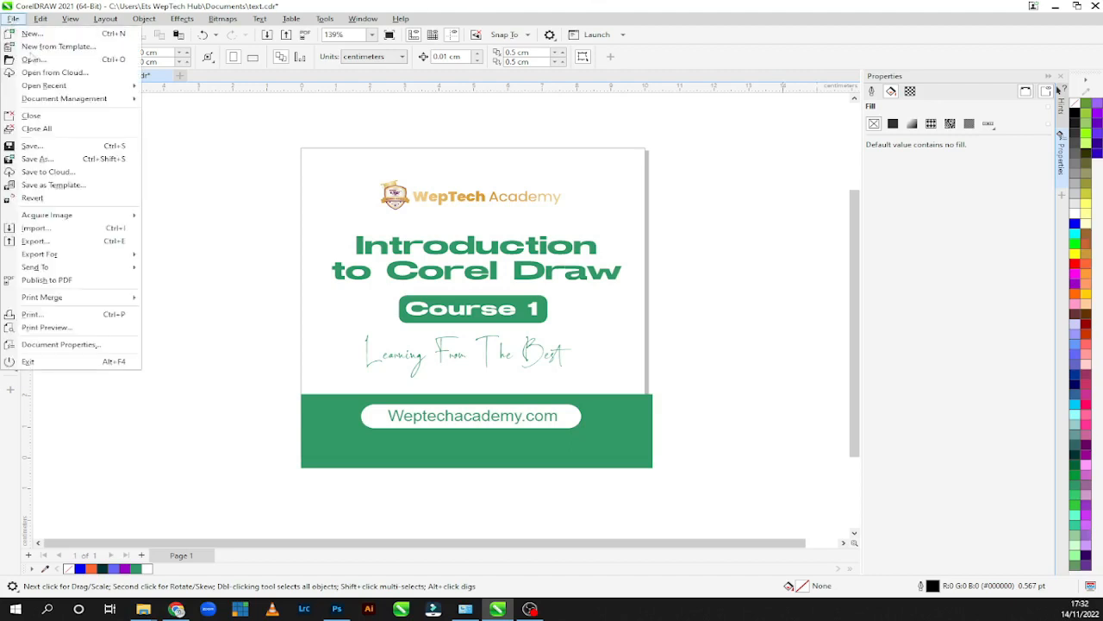
pyautogui.click(53, 159)
pyautogui.scroll(-2, 418, 263)
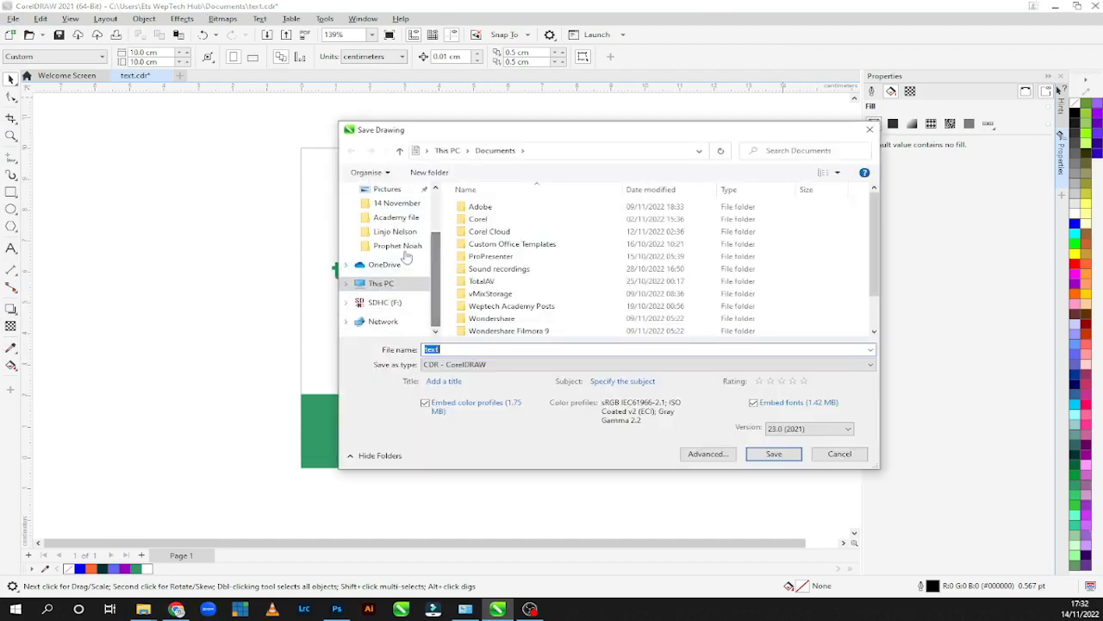
pyautogui.click(381, 283)
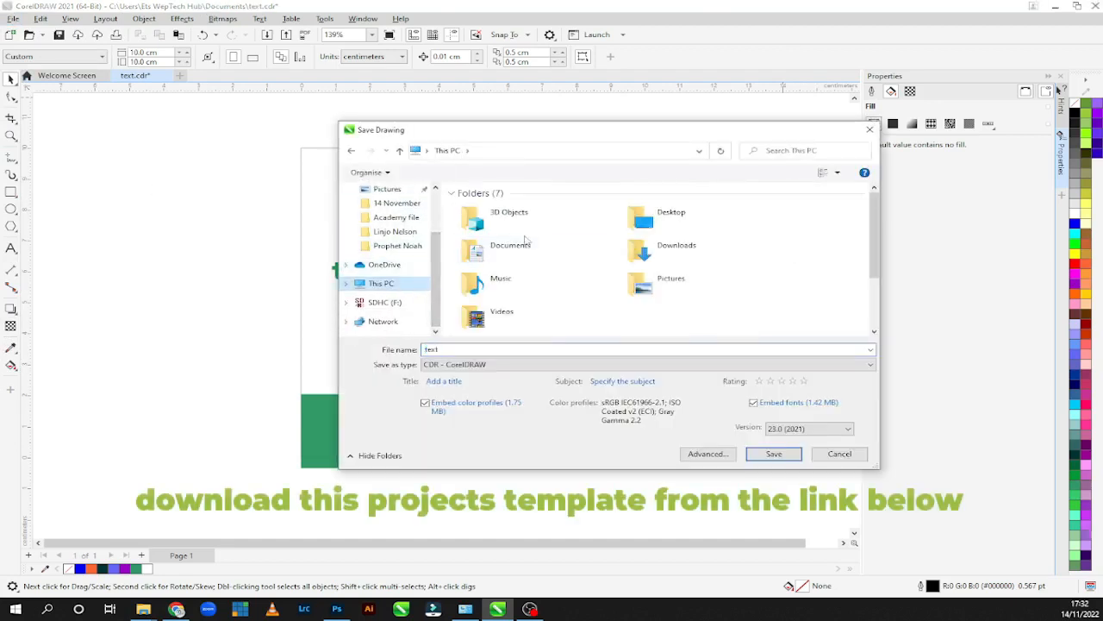
pyautogui.scroll(-3, 526, 237)
pyautogui.doubleClick(534, 284)
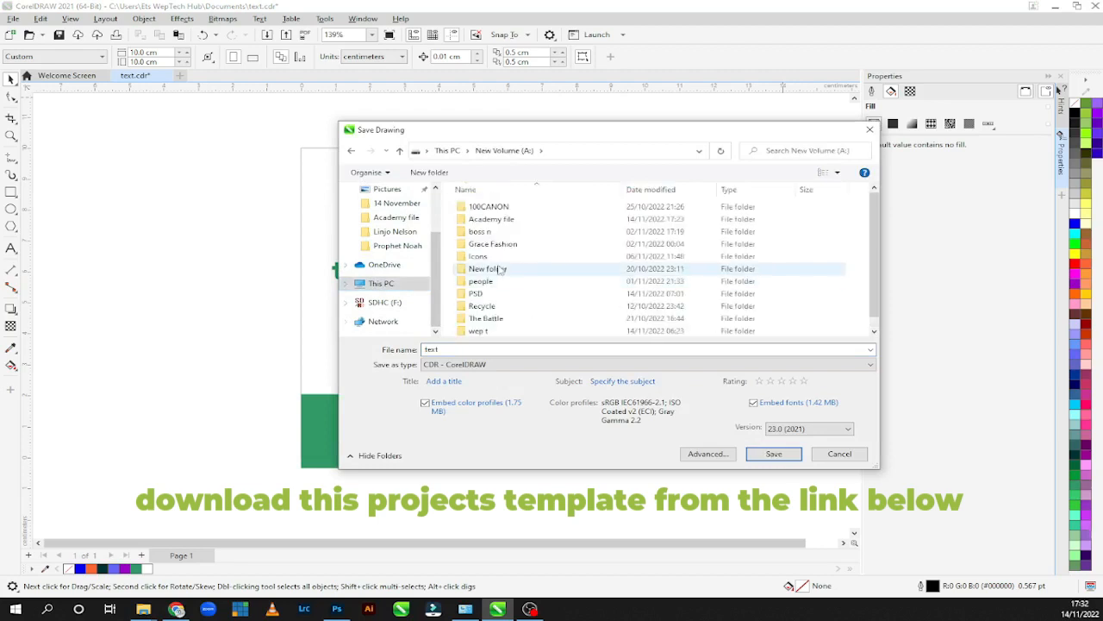
pyautogui.doubleClick(492, 219)
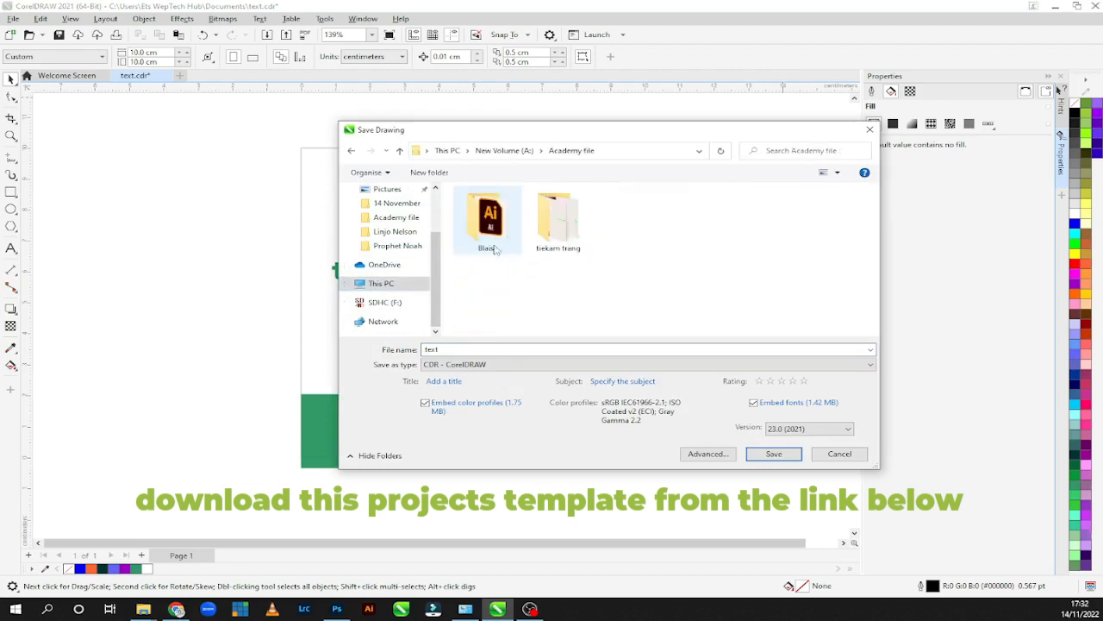
# Create a folder named "Corel Draw" inside "Academy file" and open it as the save location.
pyautogui.rightClick(616, 312)
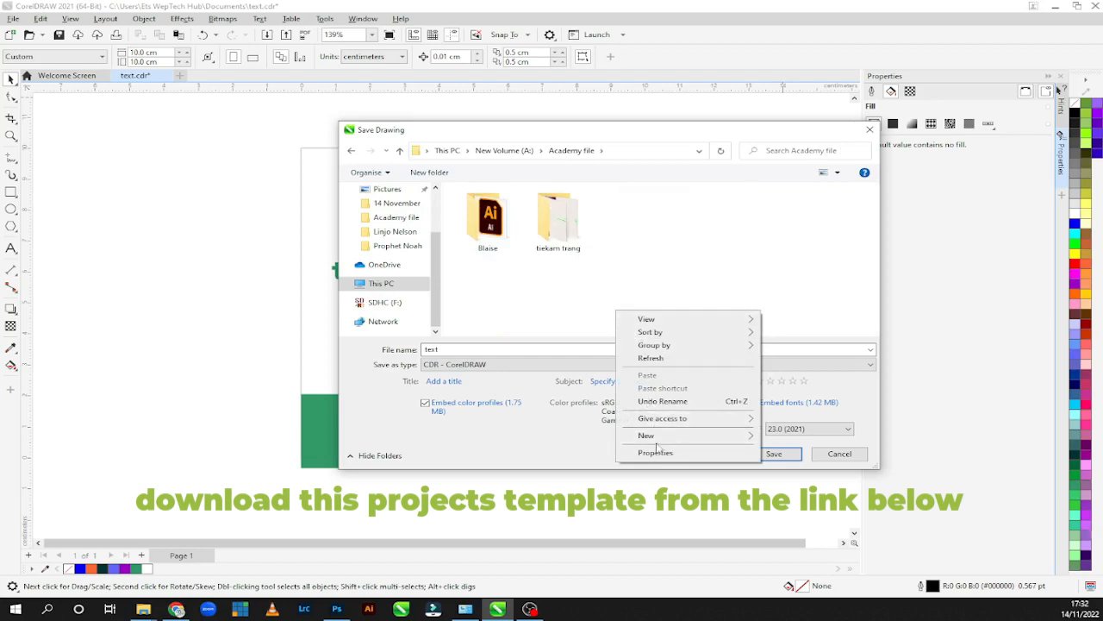
pyautogui.moveTo(648, 435)
pyautogui.click(793, 440)
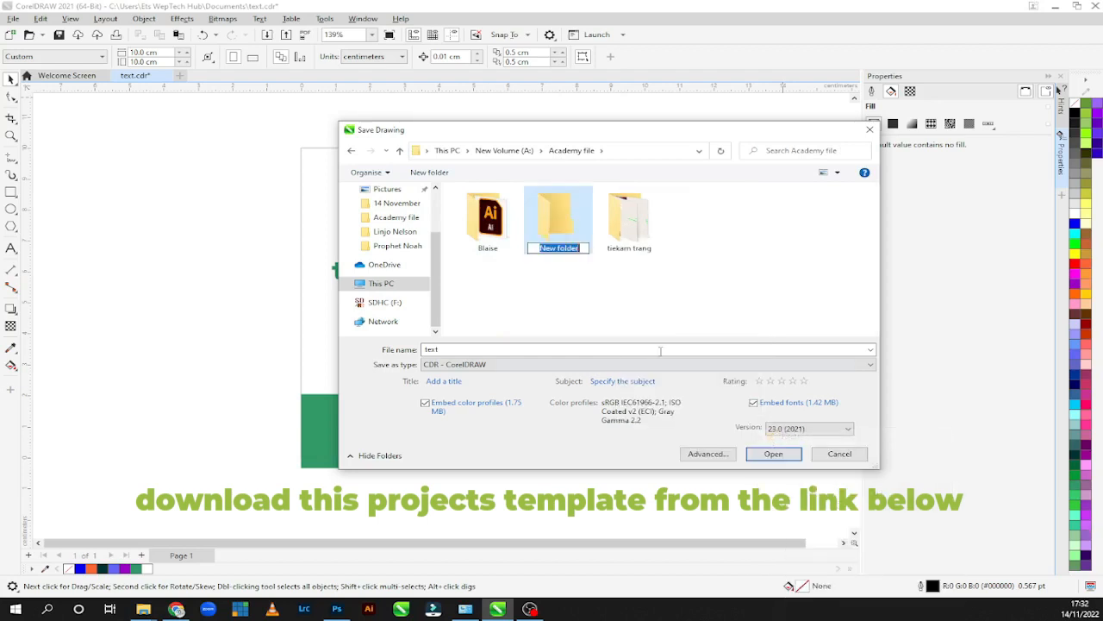
pyautogui.write('Corel Draw')
pyautogui.click(535, 235)
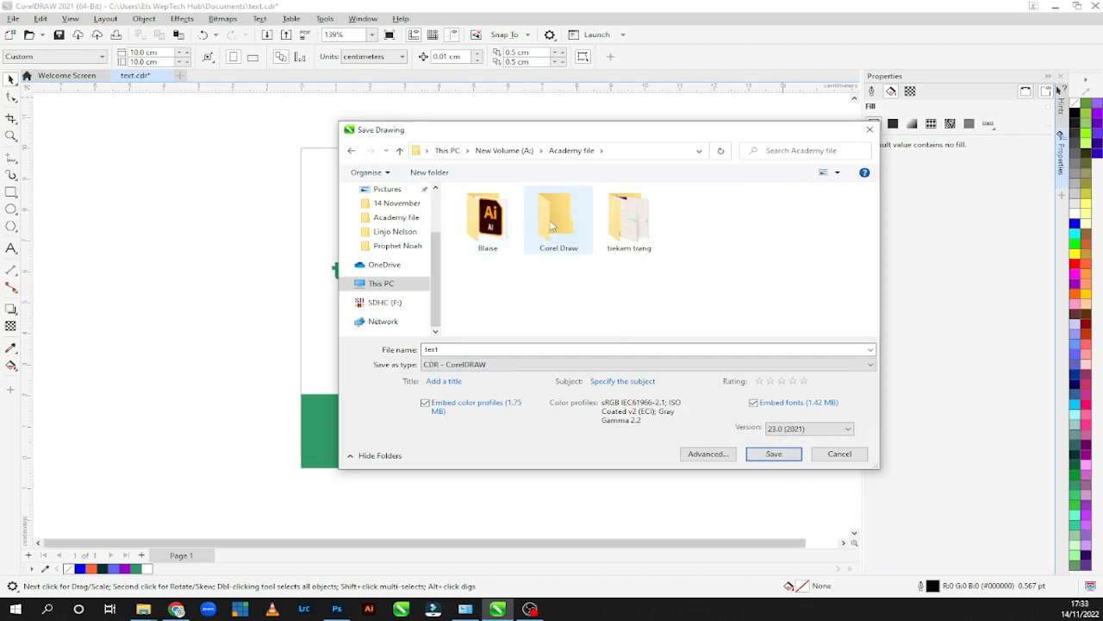
pyautogui.doubleClick(552, 226)
# Name the file "First Flyer" and save it in CDR format.
pyautogui.click(486, 348)
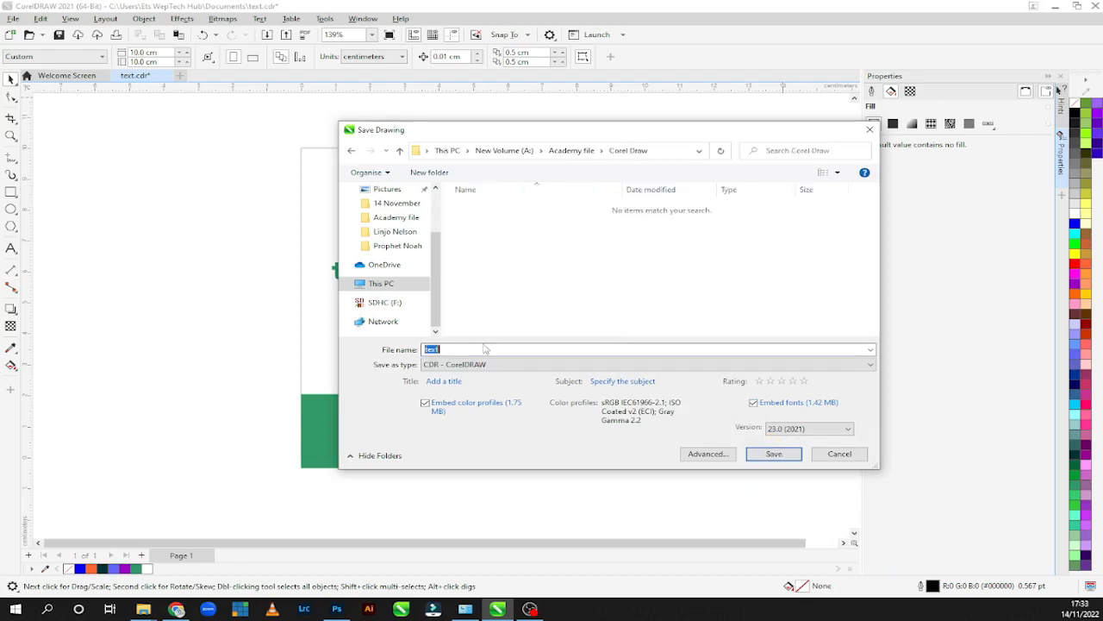
pyautogui.write('Frist')
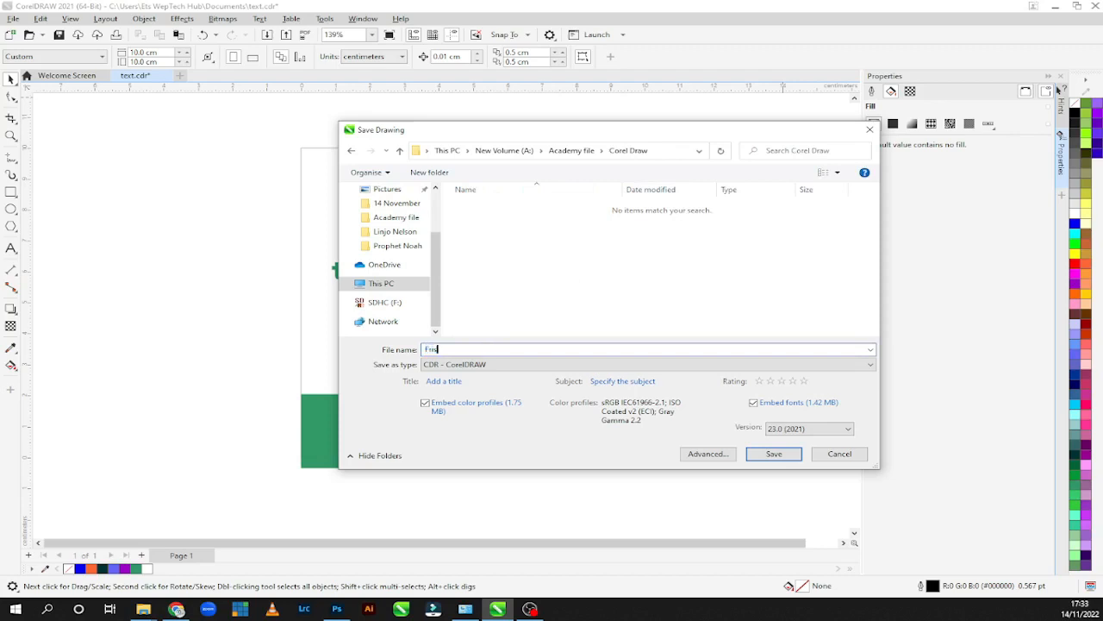
pyautogui.press('BackSpace')
pyautogui.press('BackSpace')
pyautogui.press('BackSpace')
pyautogui.press('BackSpace')
pyautogui.write('irst Flyer')
pyautogui.click(750, 452)
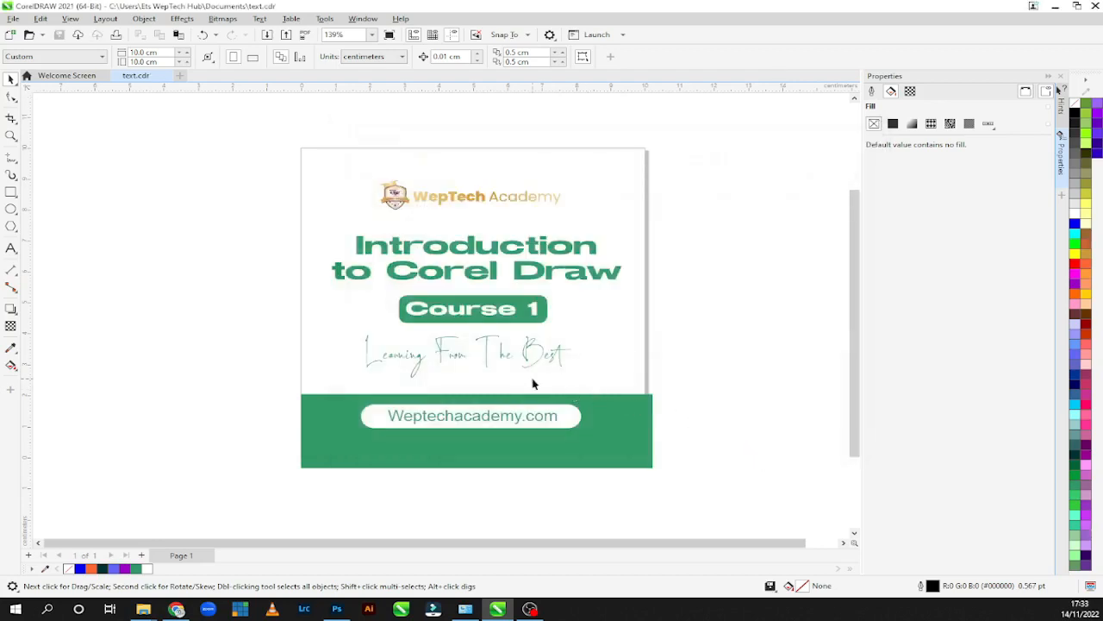